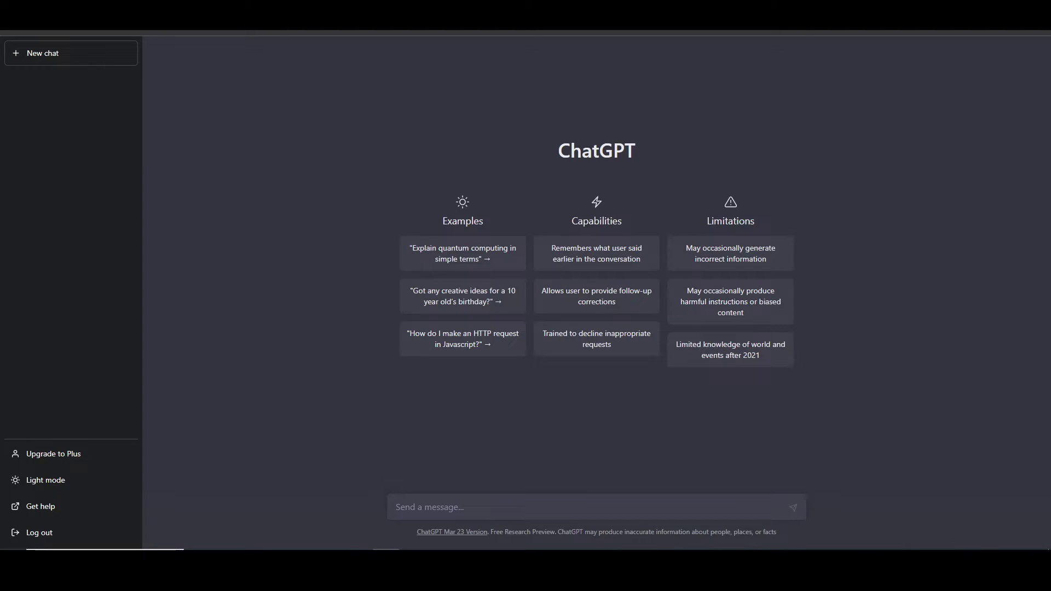
Ask ChatGPT for a few name options for a company that sells honey
{"action": "left_click", "coordinate": [630, 504]}
{"action": "type", "text": "Can you come up with a few name options for a c"}
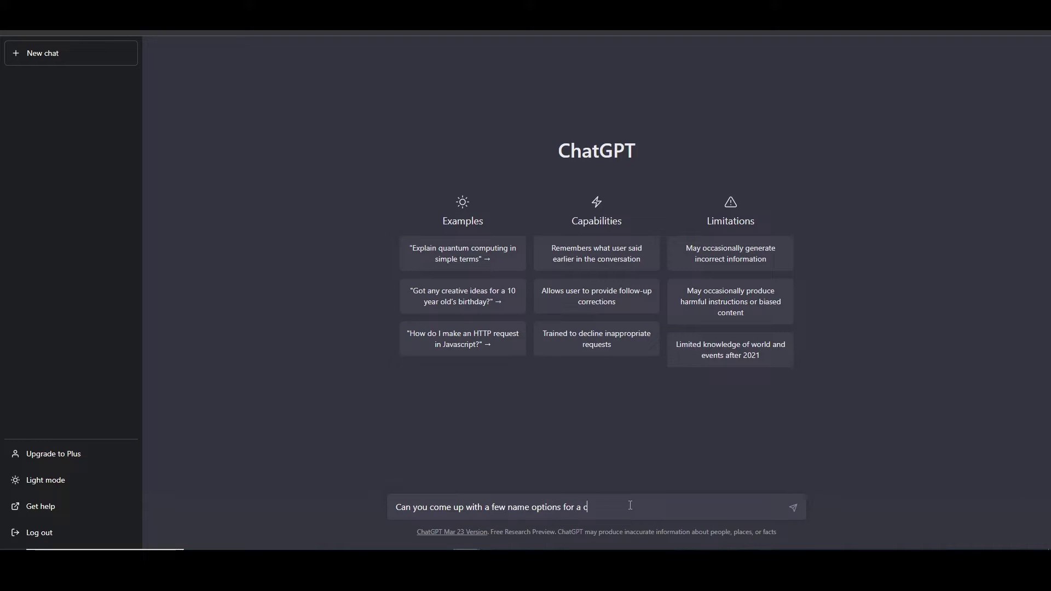
{"action": "type", "text": "ompany that sells honey?"}
{"action": "key", "text": "Return"}
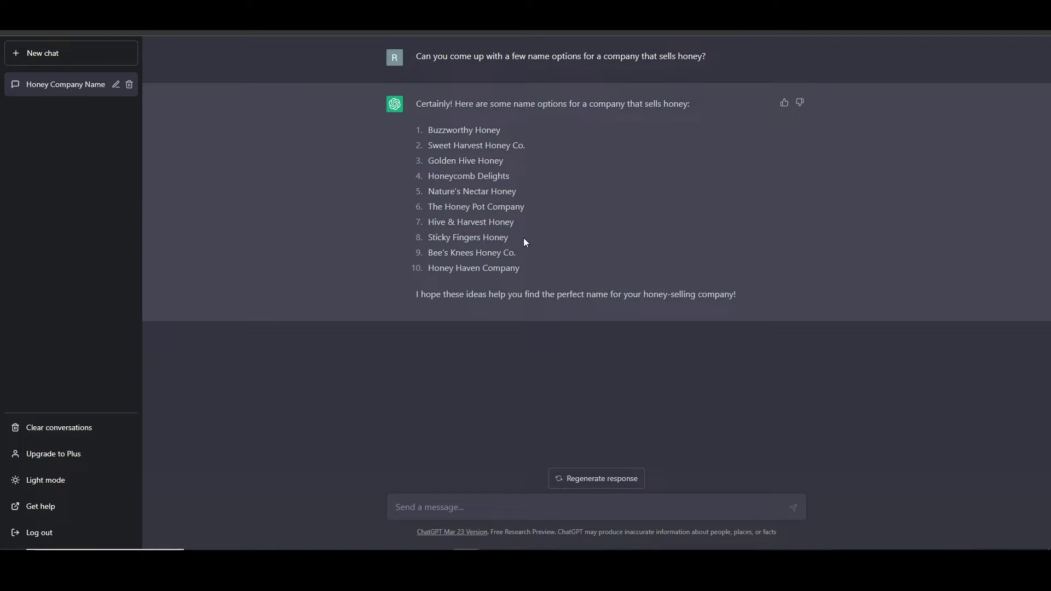
Regenerate the name list and highlight Honey Haven among the new suggestions
{"action": "left_click", "coordinate": [612, 485]}
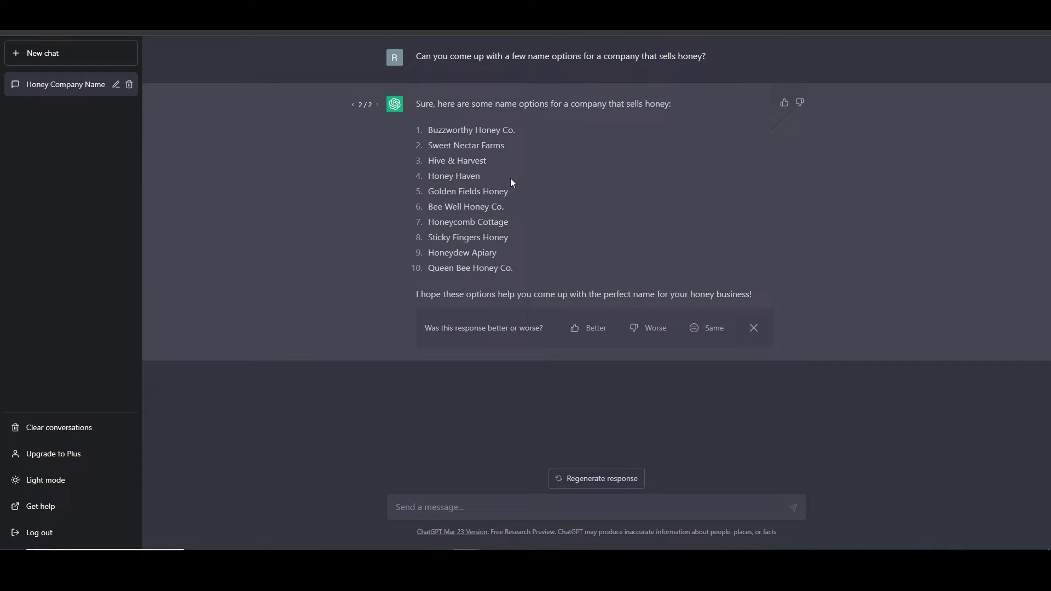
{"action": "left_click_drag", "start_coordinate": [494, 176], "coordinate": [432, 174]}
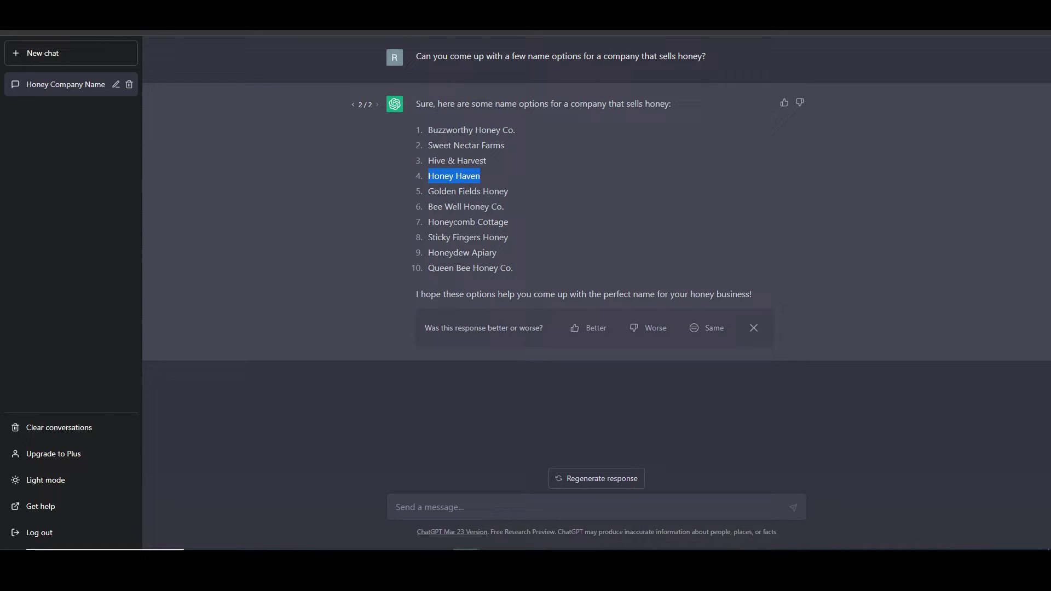
{"action": "left_click", "coordinate": [454, 176]}
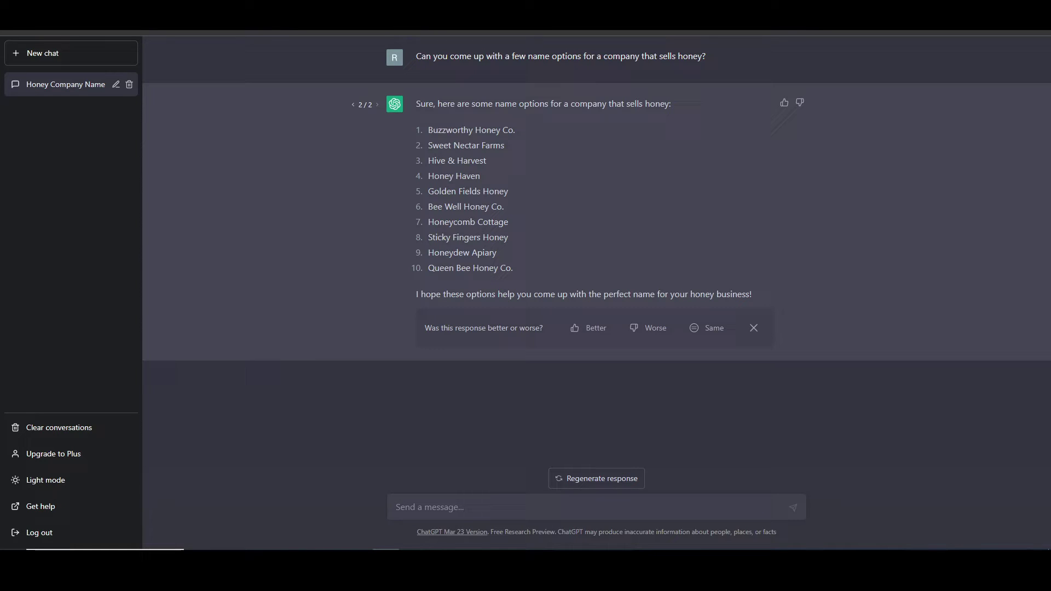
Ask ChatGPT 'Can you describe a good logo for Honey Haven?'
{"action": "type", "text": "Can you describe a good logo for Honey Haven?"}
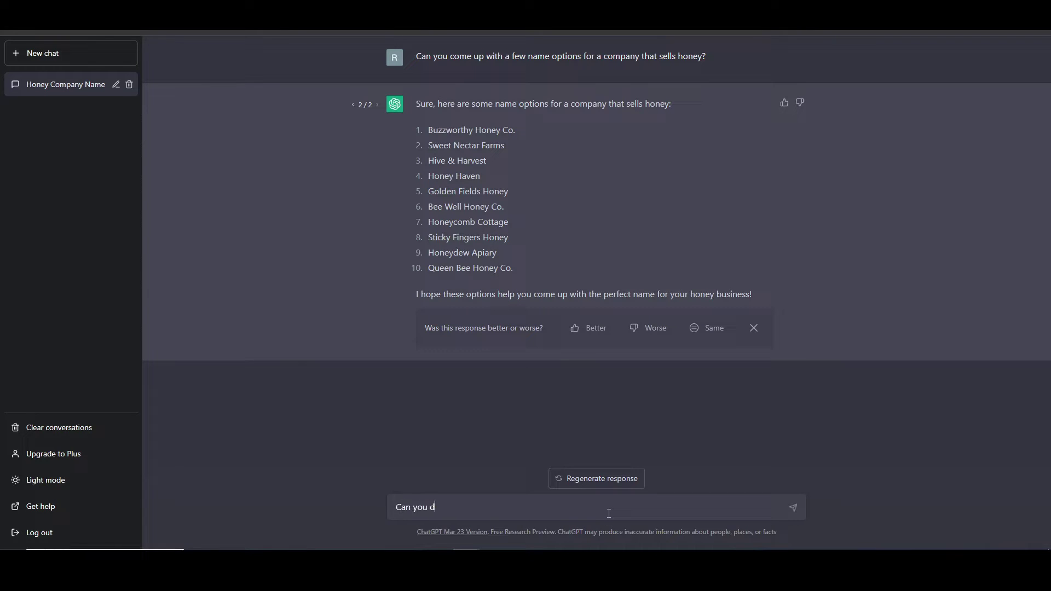
{"action": "key", "text": "Return"}
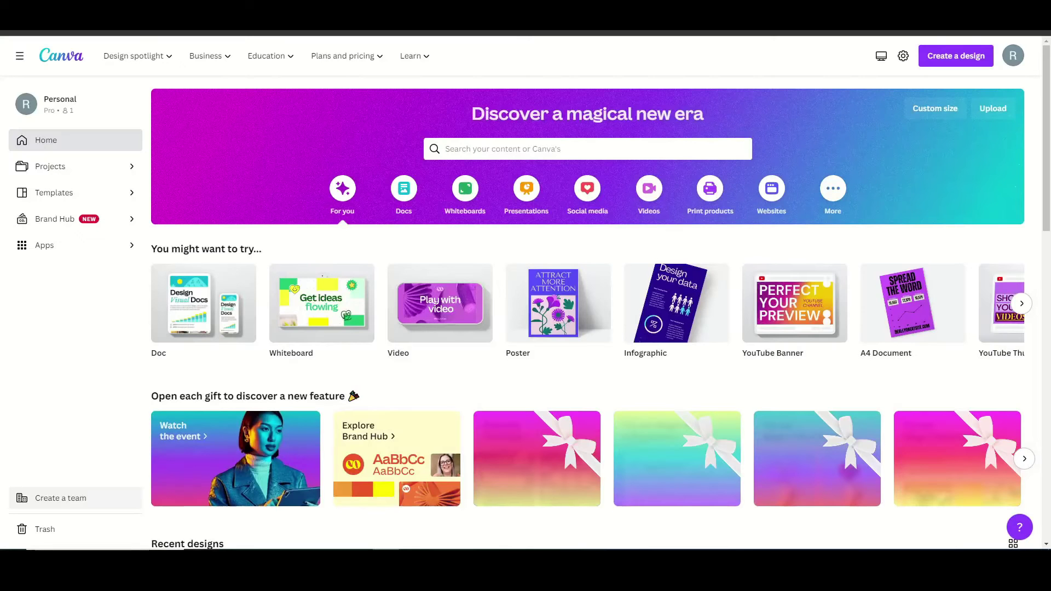
Create a new blank 500 × 500 px Logo design and browse the logo templates
{"action": "left_click", "coordinate": [938, 59]}
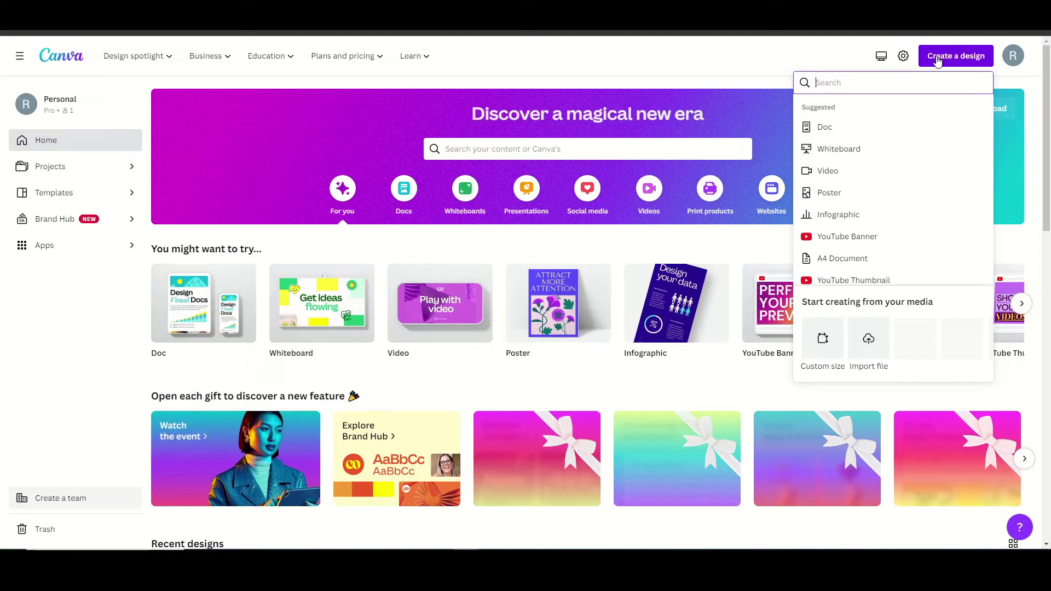
{"action": "type", "text": "logo"}
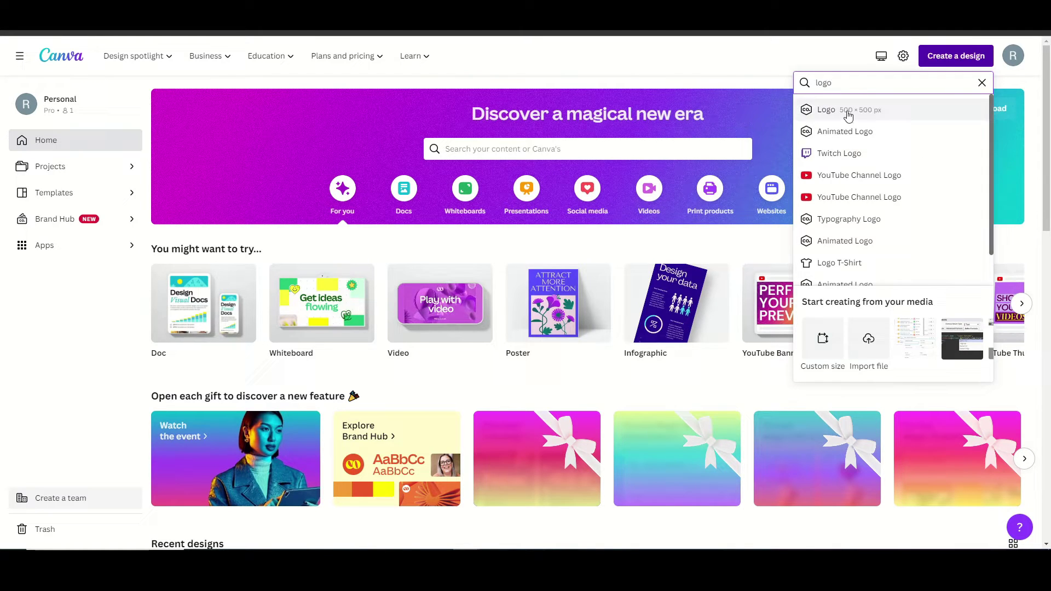
{"action": "left_click", "coordinate": [843, 110]}
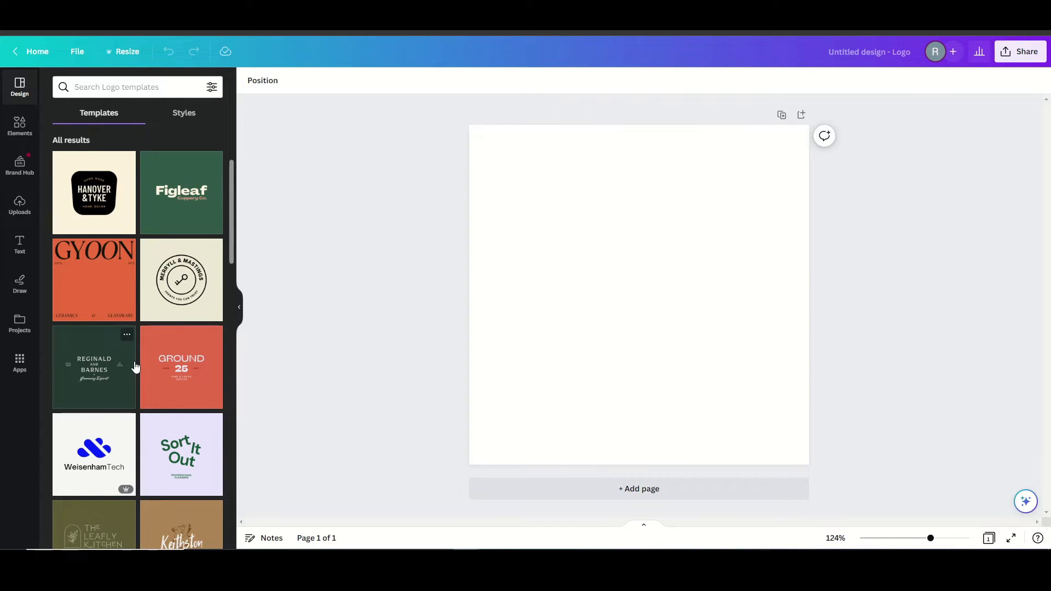
{"action": "scroll", "coordinate": [136, 367], "scroll_direction": "down", "scroll_amount": 6}
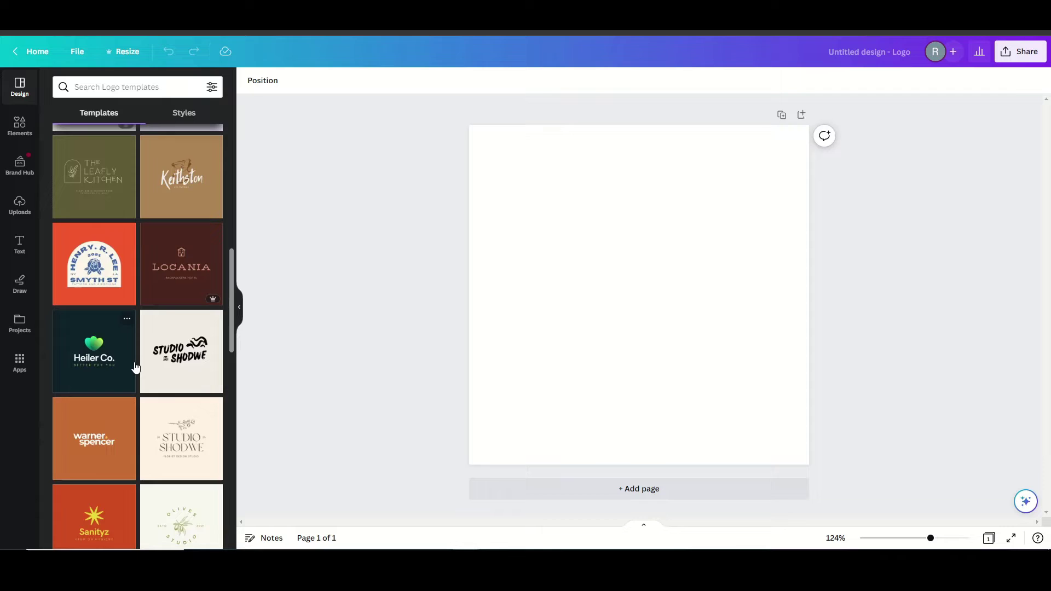
{"action": "scroll", "coordinate": [135, 366], "scroll_direction": "down", "scroll_amount": 10}
{"action": "scroll", "coordinate": [134, 366], "scroll_direction": "up", "scroll_amount": 7}
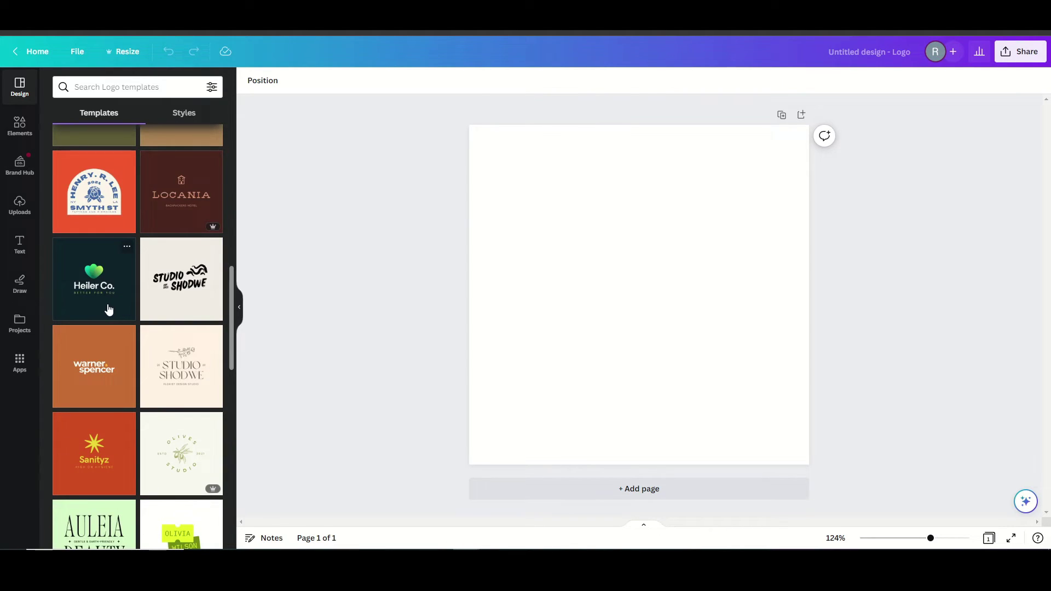
Apply the Heiler Co. logo template and inspect its heart, name and tagline elements
{"action": "left_click", "coordinate": [108, 310]}
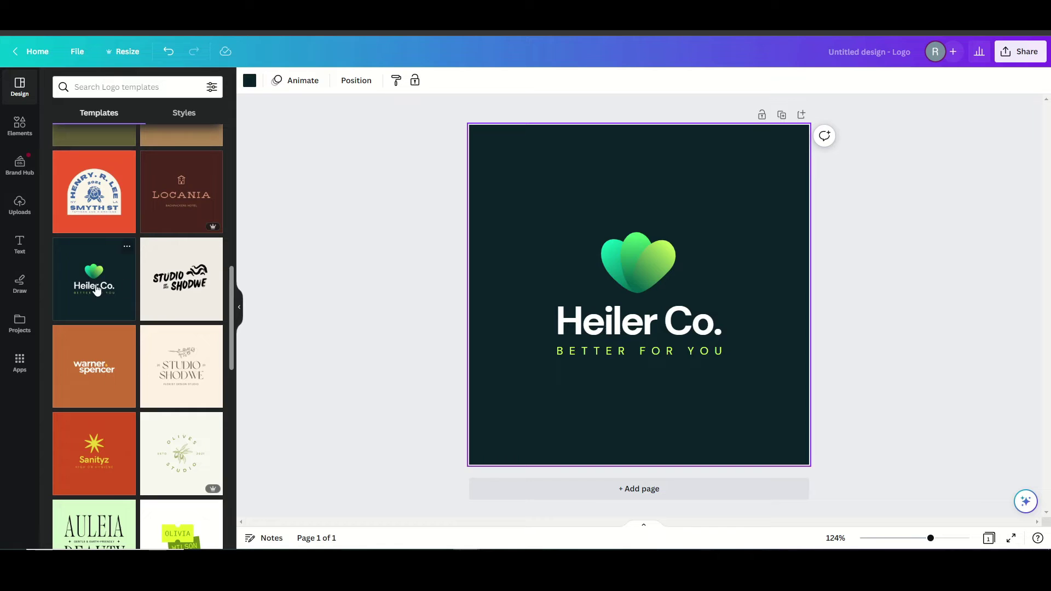
{"action": "left_click", "coordinate": [630, 267]}
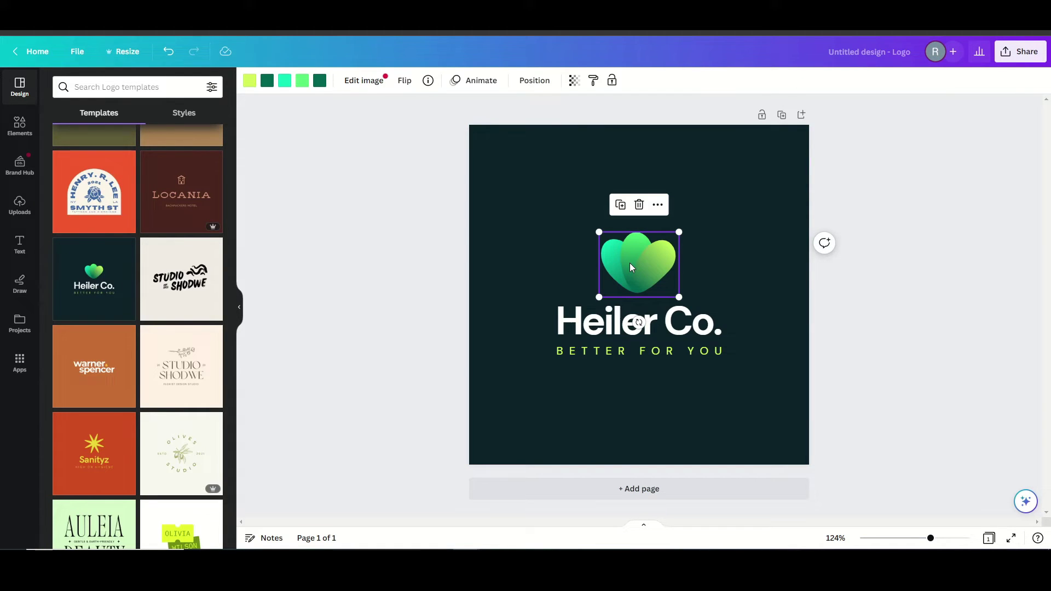
{"action": "left_click", "coordinate": [621, 336]}
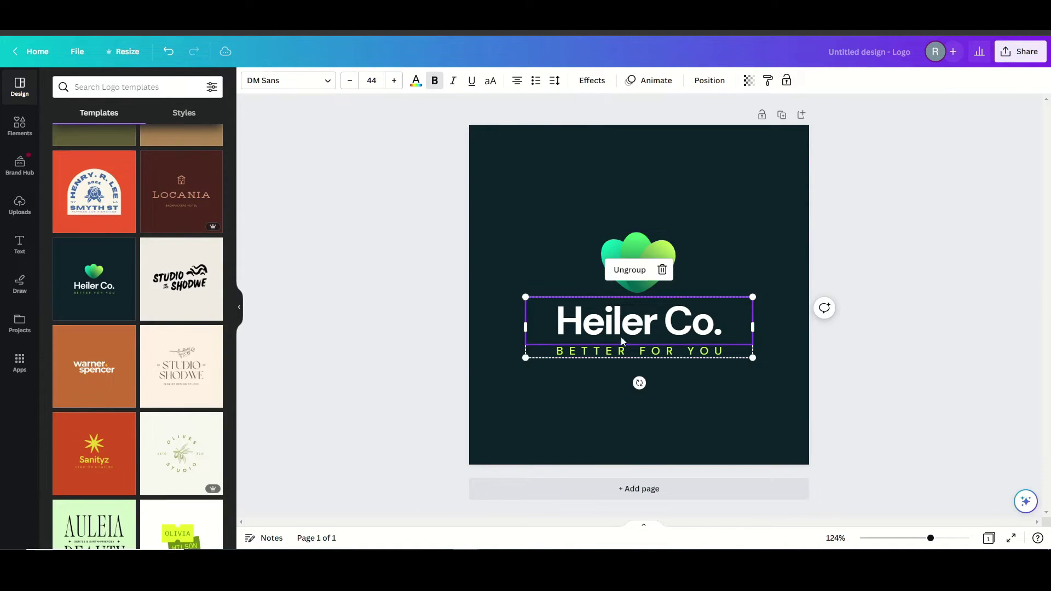
{"action": "left_click", "coordinate": [615, 352]}
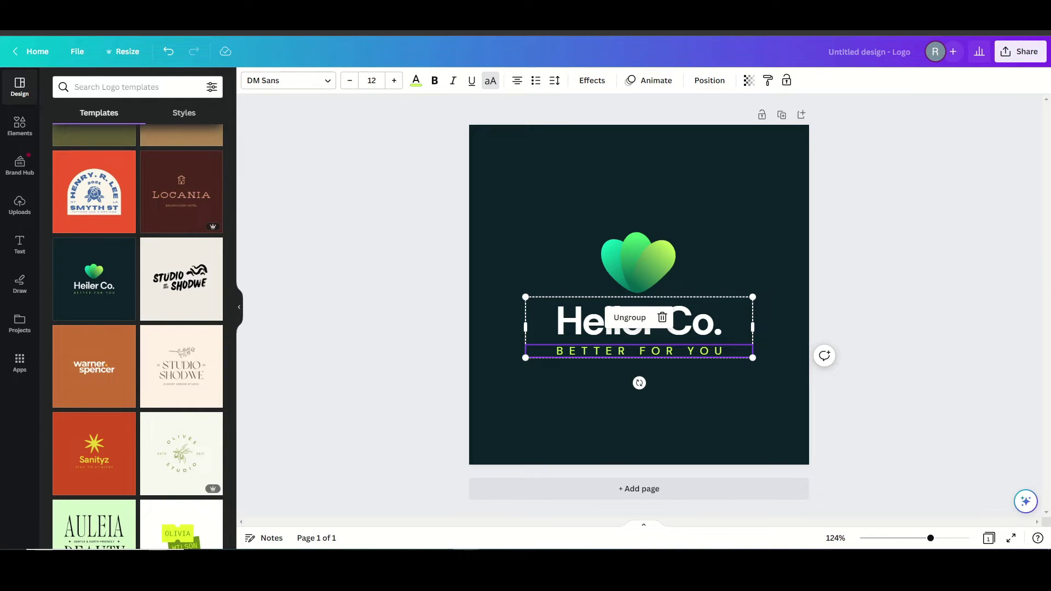
{"action": "left_click", "coordinate": [849, 296]}
Change the page background colour to Peach #ffbd59
{"action": "left_click", "coordinate": [497, 193]}
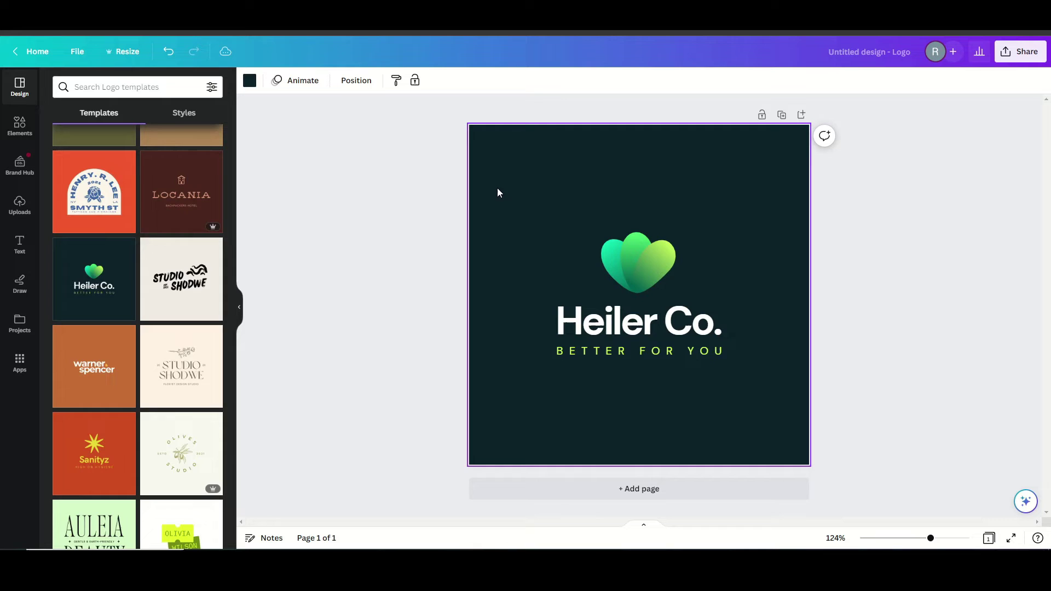
{"action": "left_click", "coordinate": [249, 81]}
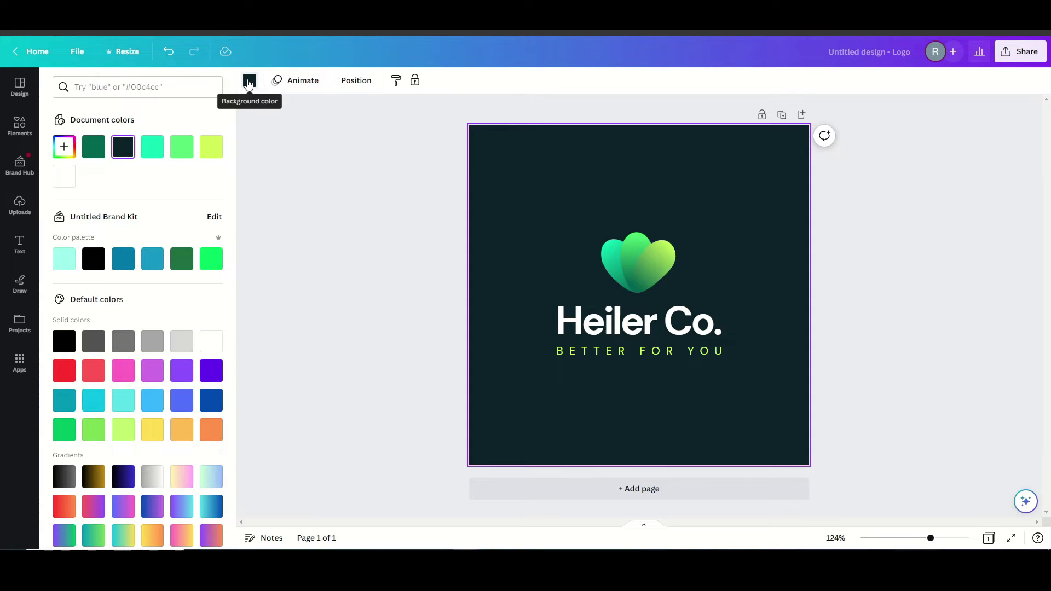
{"action": "left_click", "coordinate": [190, 436]}
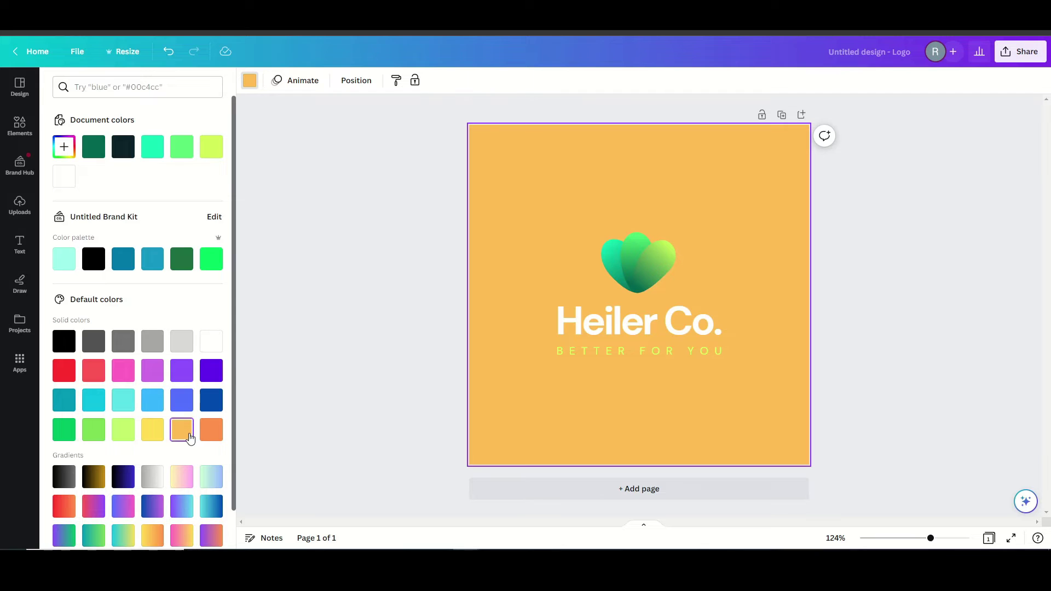
{"action": "left_click", "coordinate": [210, 432]}
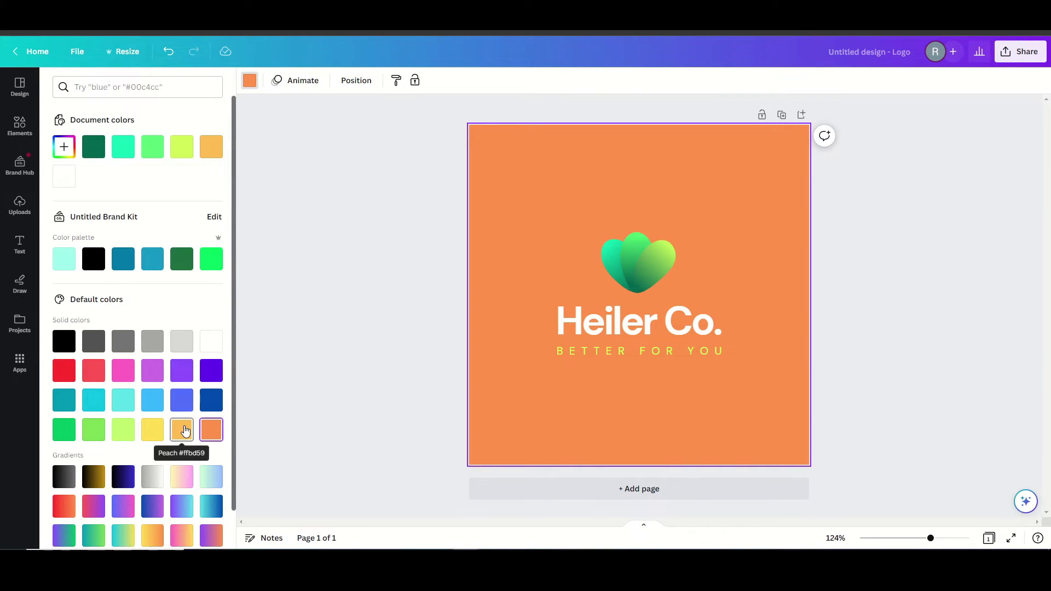
{"action": "scroll", "coordinate": [184, 432], "scroll_direction": "down", "scroll_amount": 2}
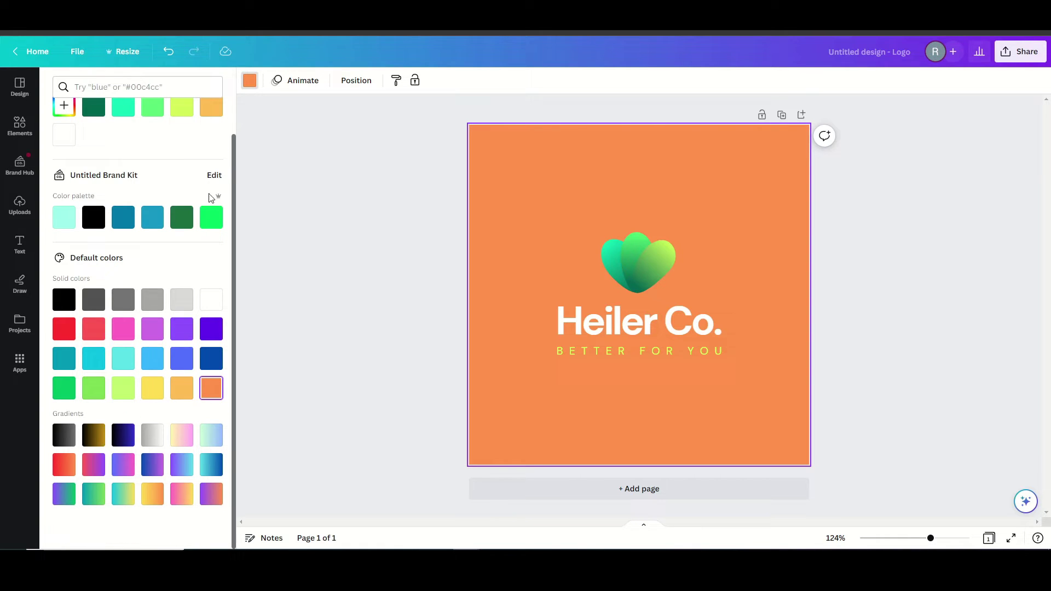
{"action": "left_click", "coordinate": [185, 389]}
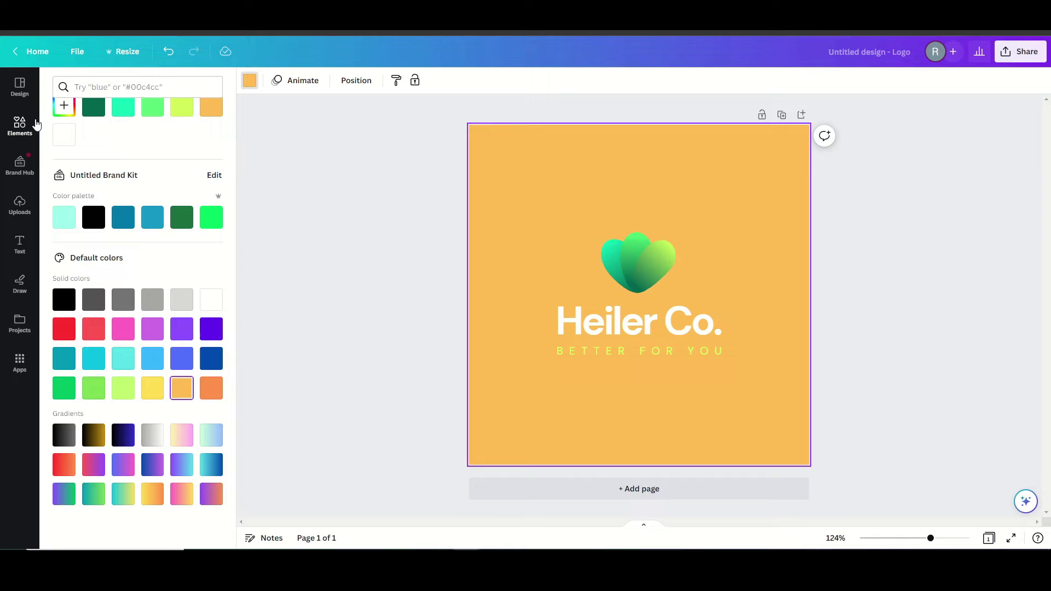
Search Elements for 'honeycomb' and add a honeycomb pattern graphic to the page
{"action": "left_click", "coordinate": [22, 131]}
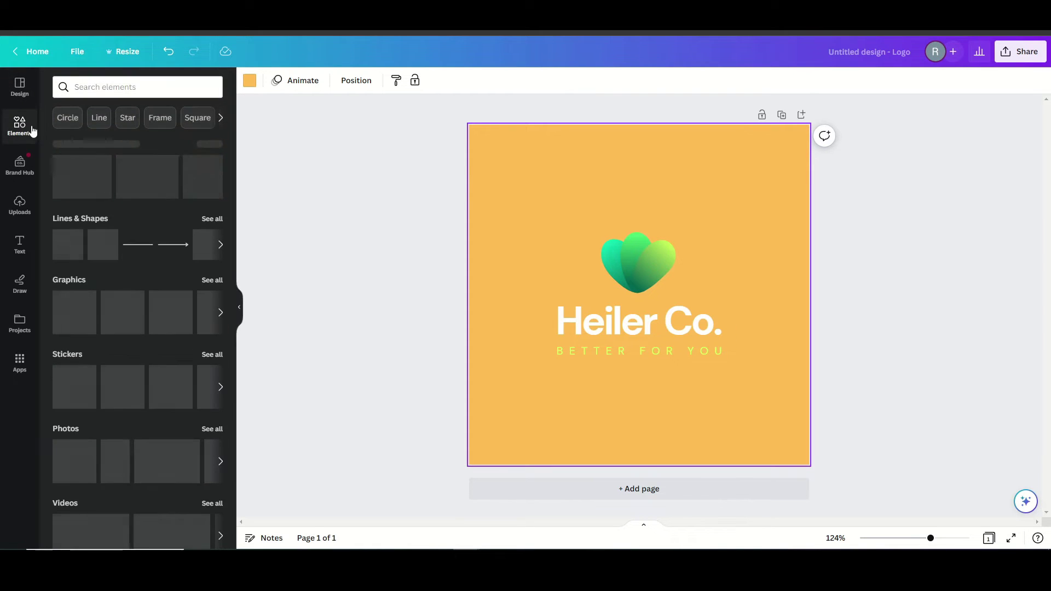
{"action": "left_click", "coordinate": [112, 85]}
{"action": "type", "text": "honey"}
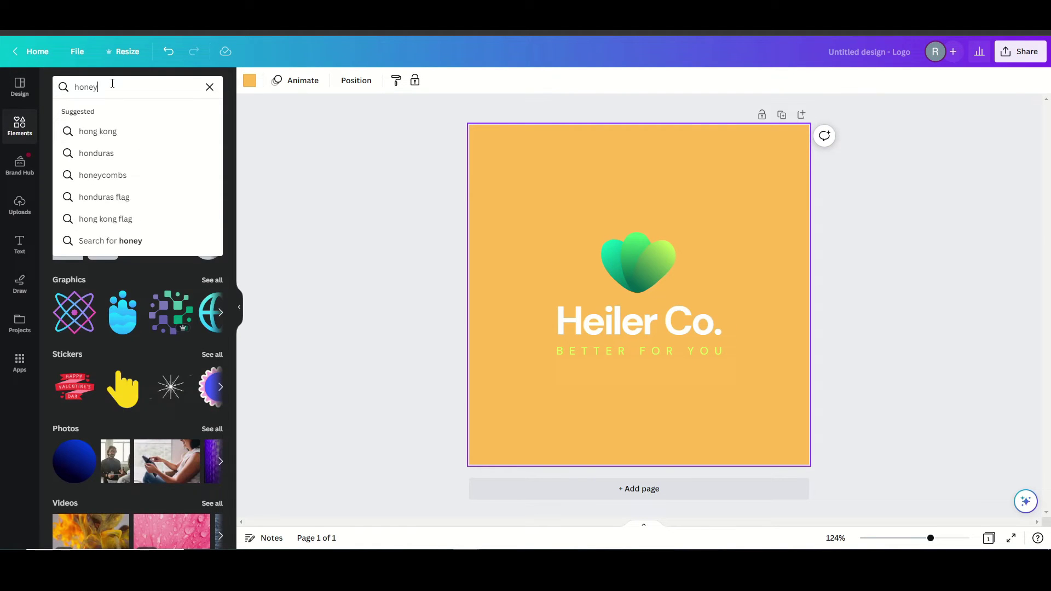
{"action": "type", "text": "comb"}
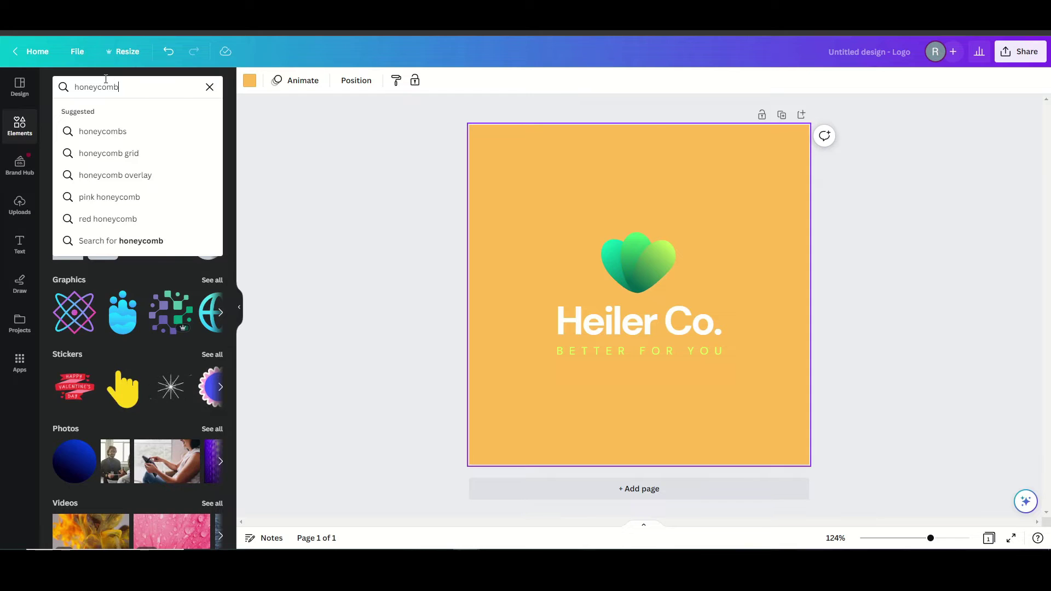
{"action": "key", "text": "Return"}
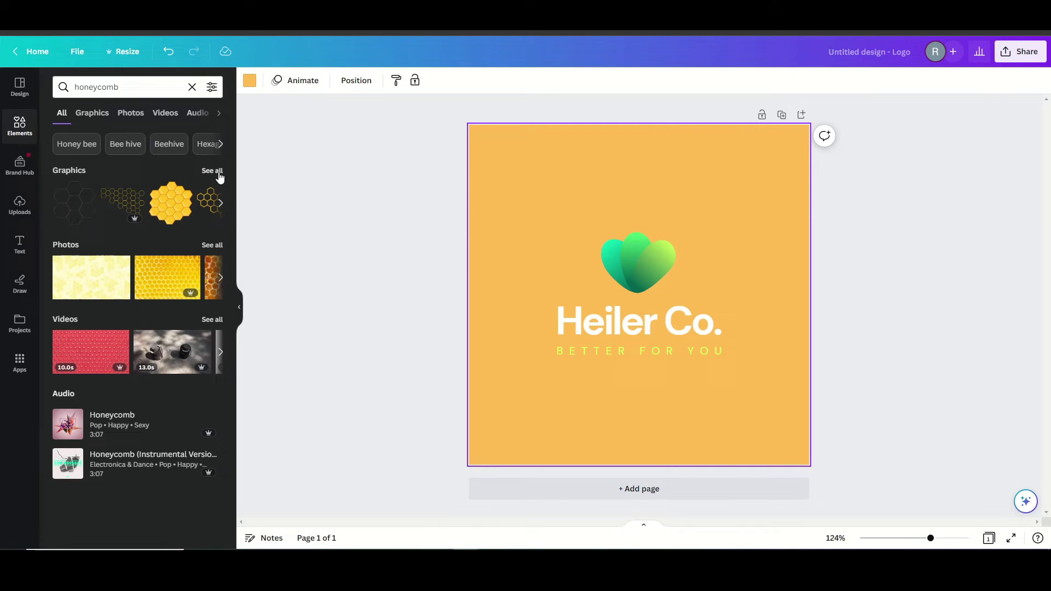
{"action": "left_click", "coordinate": [219, 178]}
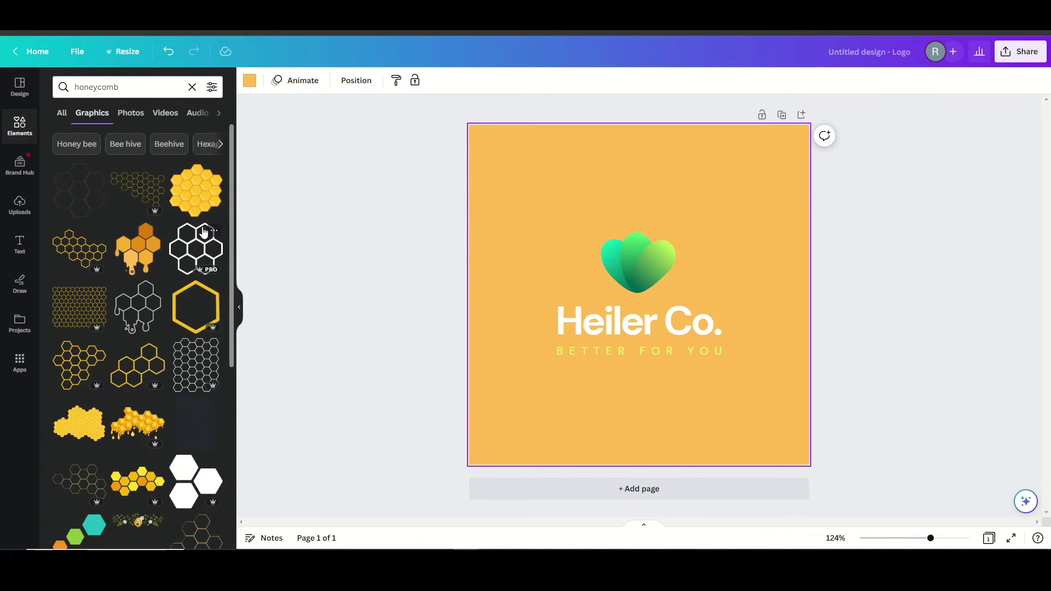
{"action": "scroll", "coordinate": [204, 232], "scroll_direction": "down", "scroll_amount": 1}
{"action": "scroll", "coordinate": [179, 292], "scroll_direction": "down", "scroll_amount": 5}
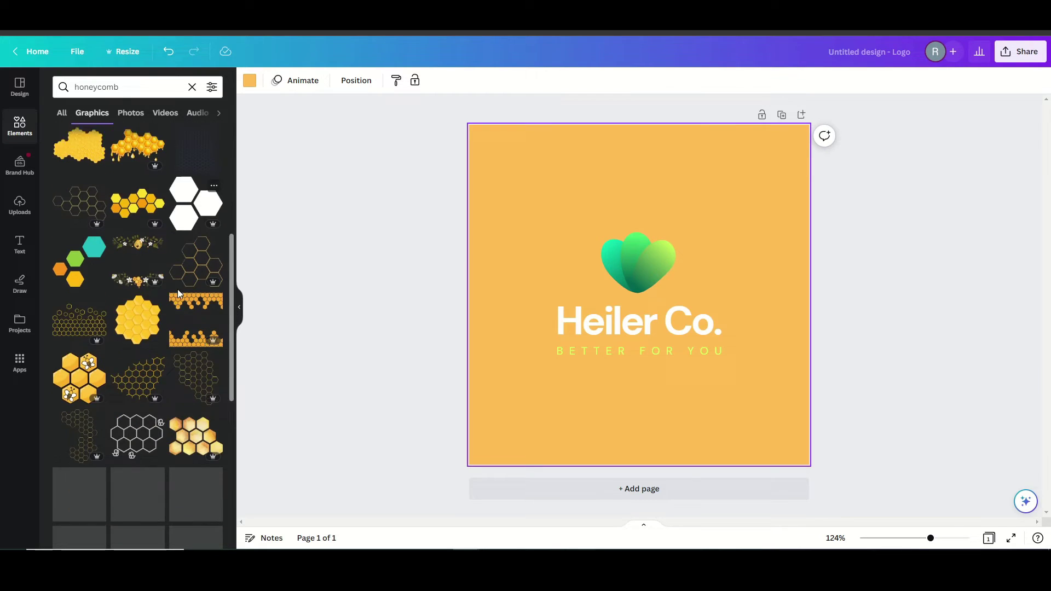
{"action": "scroll", "coordinate": [179, 294], "scroll_direction": "down", "scroll_amount": 15}
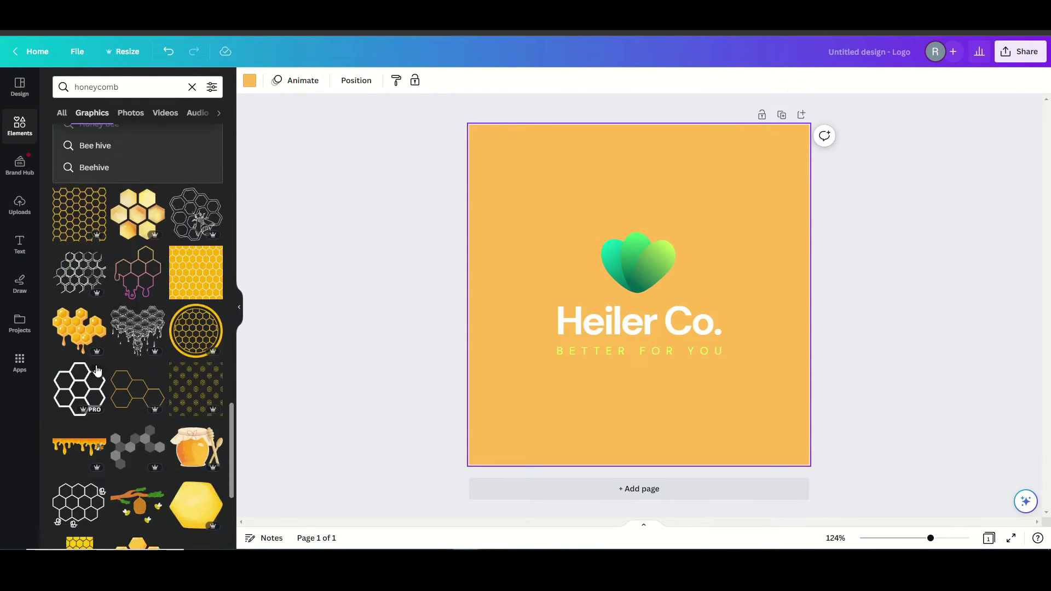
{"action": "scroll", "coordinate": [102, 365], "scroll_direction": "down", "scroll_amount": 5}
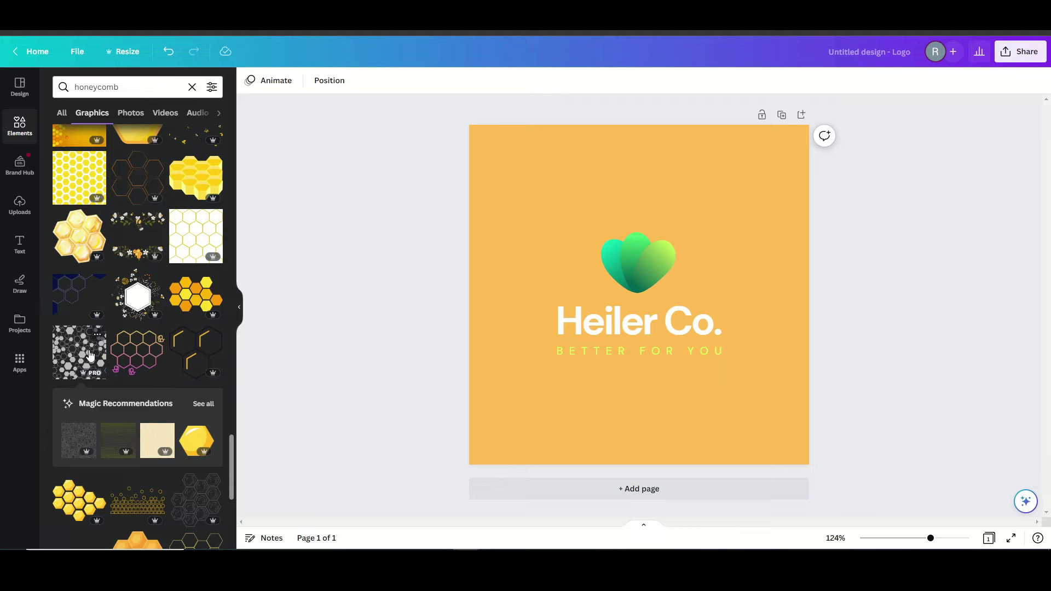
{"action": "left_click_drag", "start_coordinate": [88, 356], "coordinate": [501, 159]}
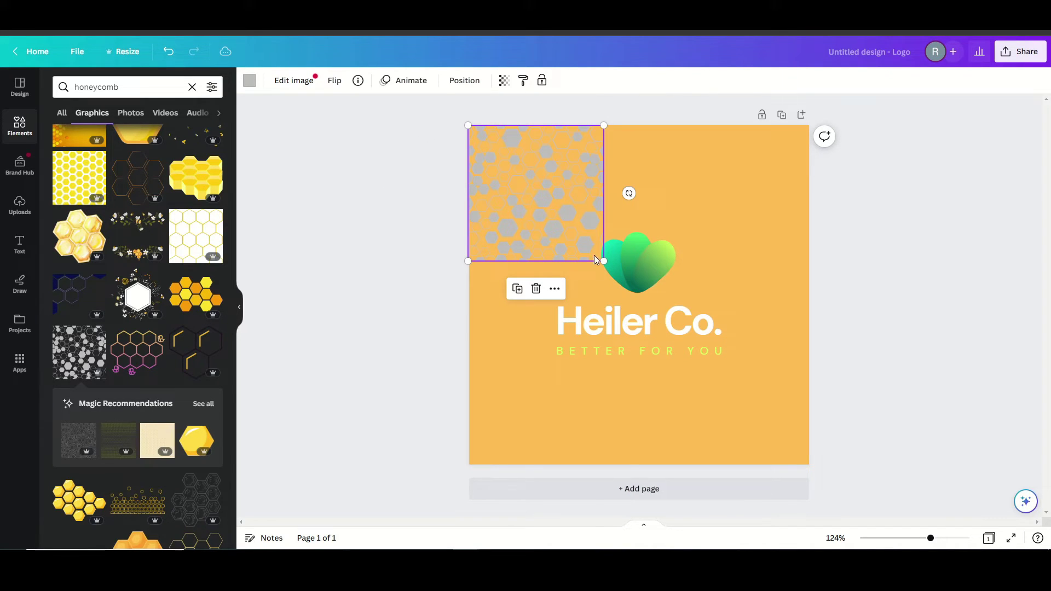
Enlarge the honeycomb pattern to fill the page and send it to the back
{"action": "left_click_drag", "start_coordinate": [603, 260], "coordinate": [810, 466]}
{"action": "right_click", "coordinate": [627, 414]}
{"action": "mouse_move", "coordinate": [687, 411]}
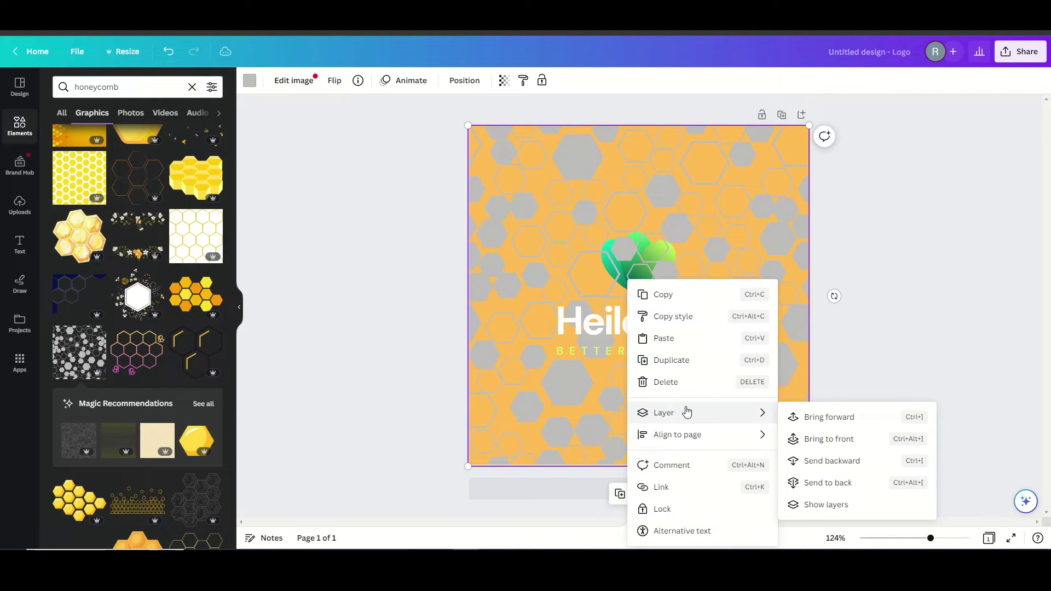
{"action": "left_click", "coordinate": [839, 483]}
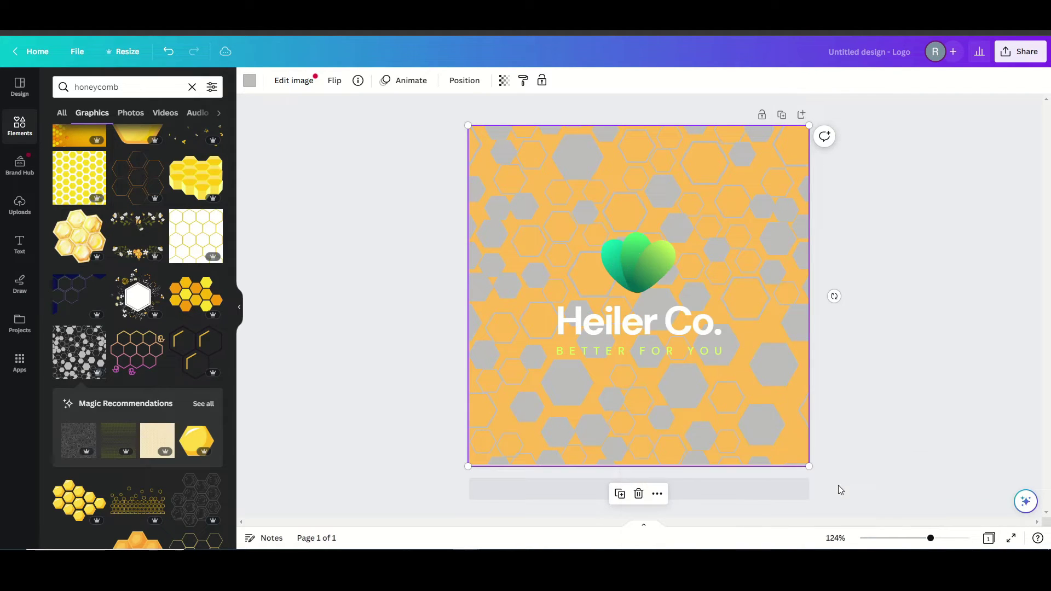
{"action": "left_click", "coordinate": [370, 275]}
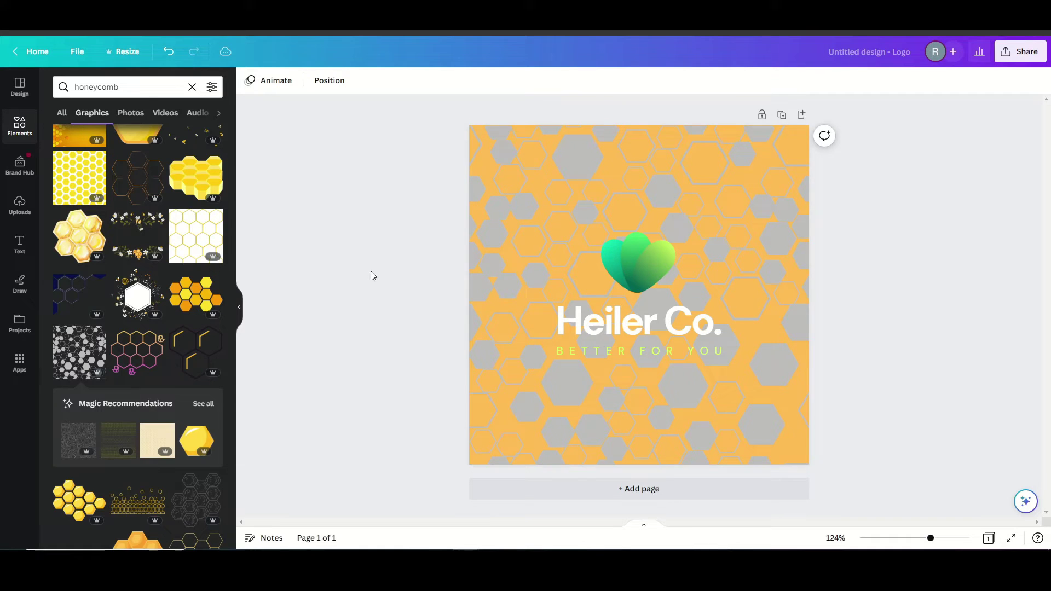
Delete the green heart and place the honeycomb-and-daisy graphic above the Heiler Co. text
{"action": "left_click", "coordinate": [647, 268]}
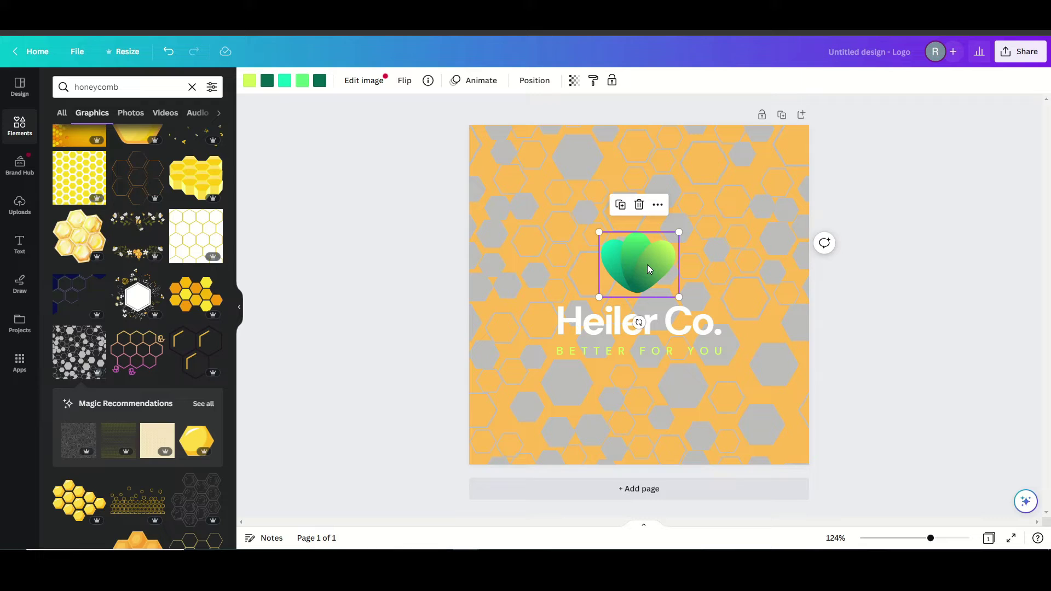
{"action": "scroll", "coordinate": [191, 312], "scroll_direction": "down", "scroll_amount": 10}
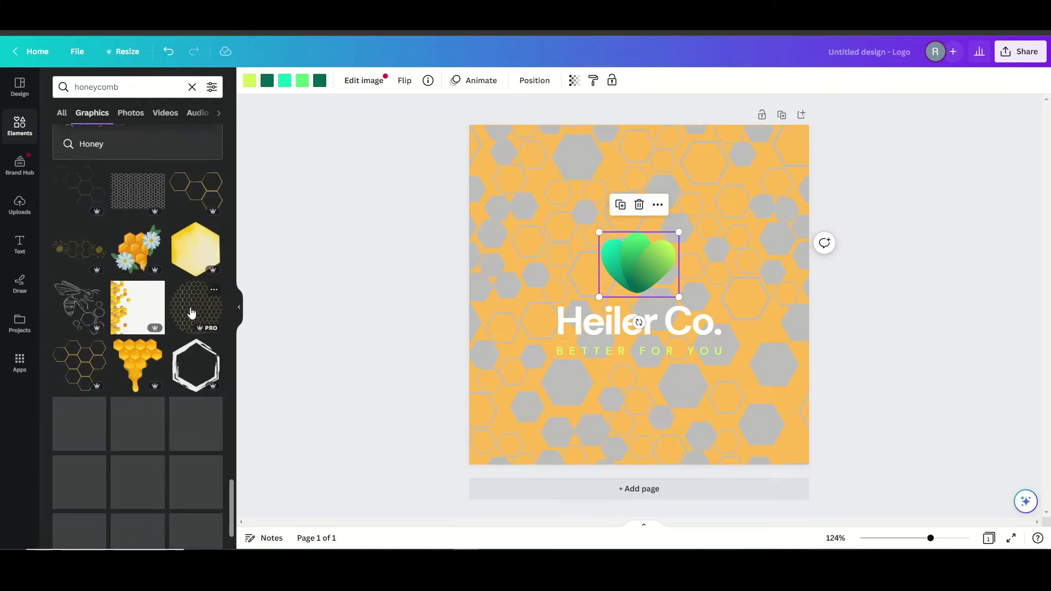
{"action": "scroll", "coordinate": [192, 312], "scroll_direction": "down", "scroll_amount": 1}
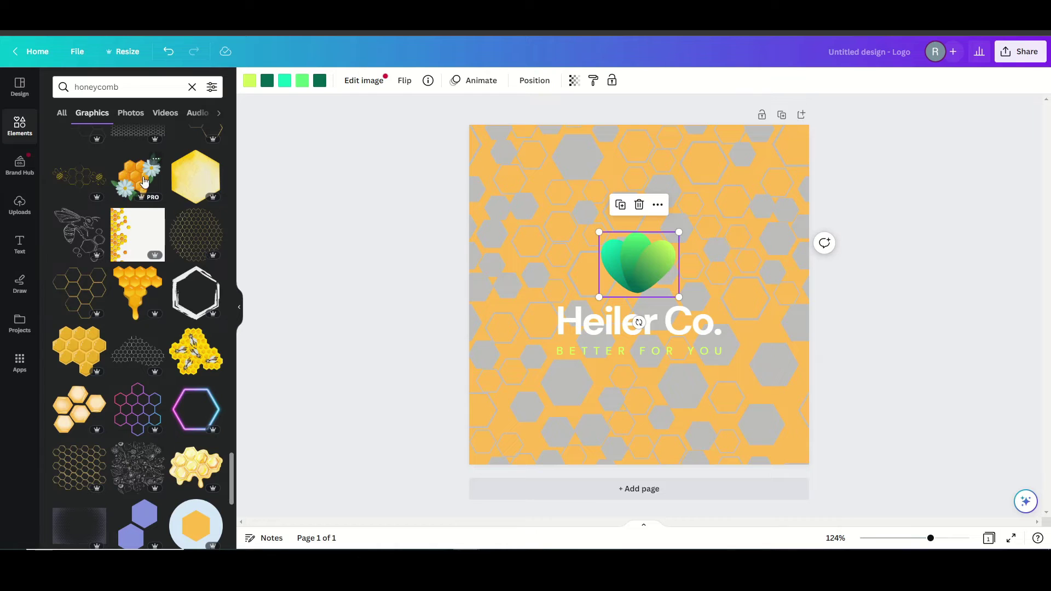
{"action": "key", "text": "Delete"}
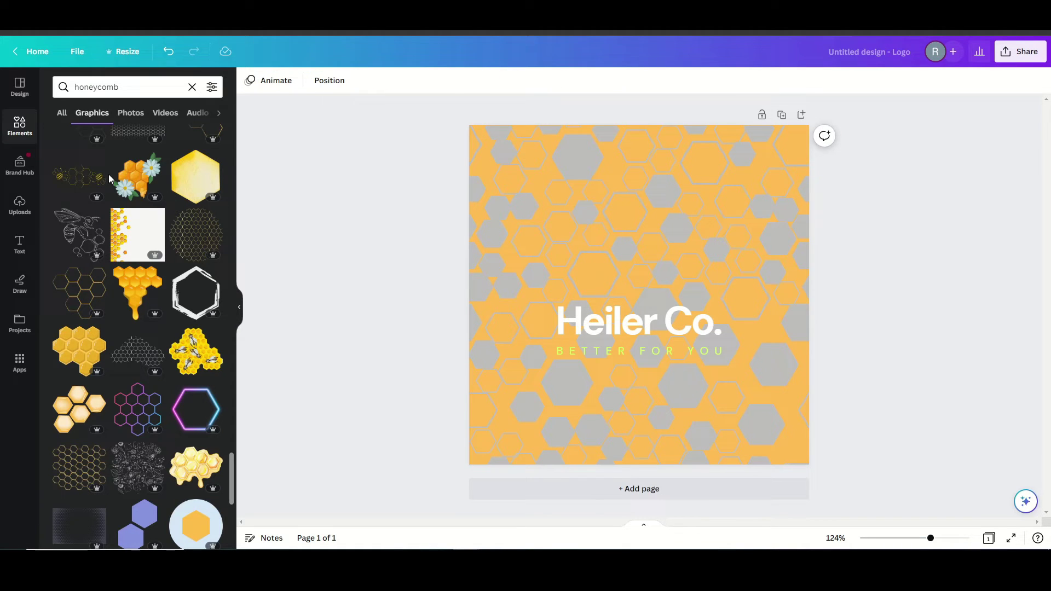
{"action": "left_click_drag", "start_coordinate": [137, 176], "coordinate": [596, 209]}
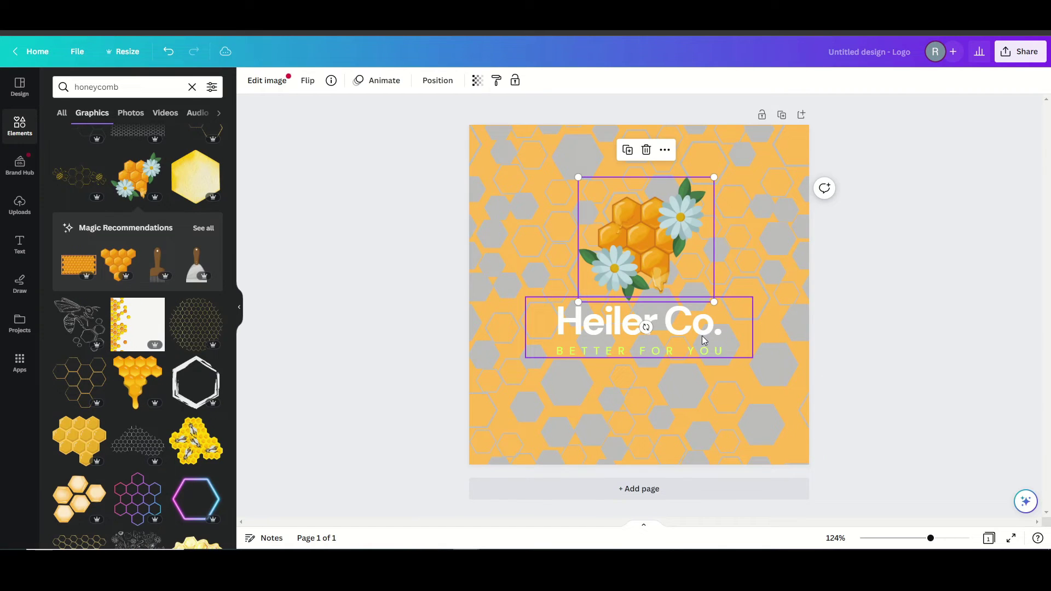
{"action": "left_click_drag", "start_coordinate": [643, 236], "coordinate": [637, 237]}
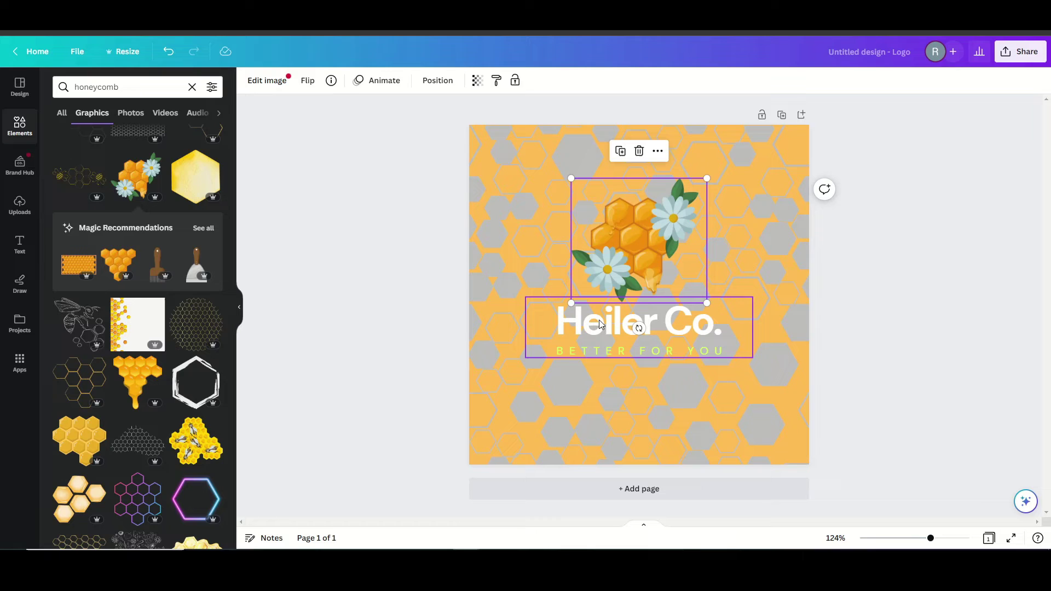
Replace Heiler Co. with 'Honey Haven' and reduce its font size to 42
{"action": "double_click", "coordinate": [596, 326]}
{"action": "triple_click", "coordinate": [596, 326]}
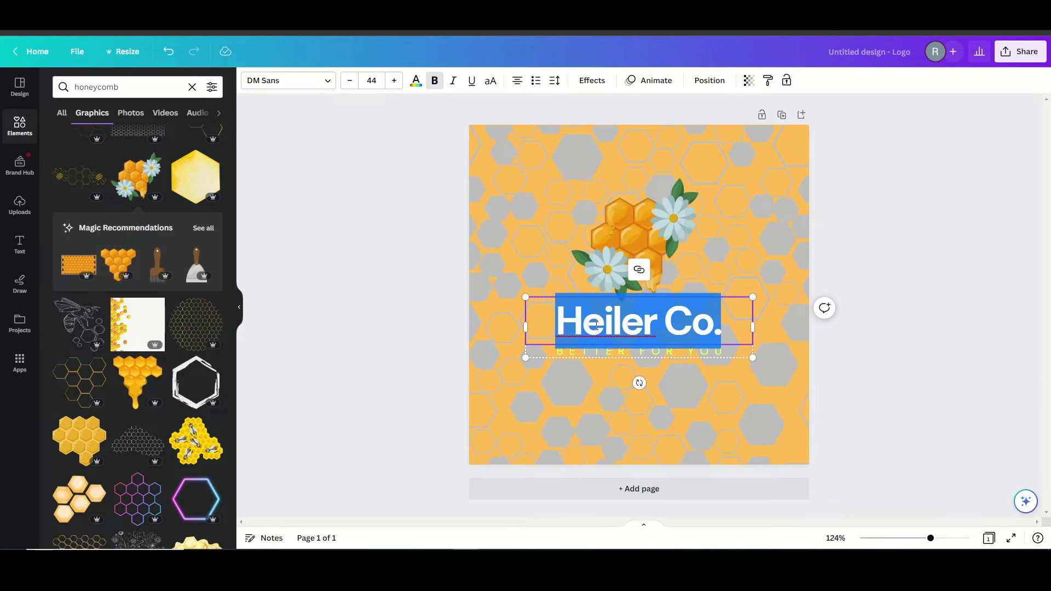
{"action": "type", "text": "Honey Haven"}
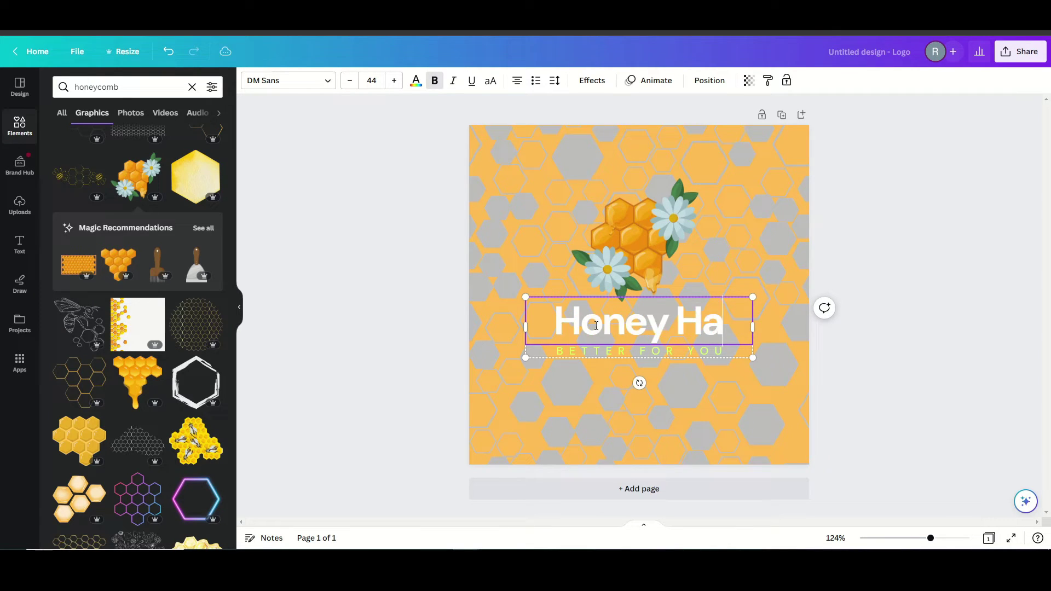
{"action": "left_click", "coordinate": [345, 84]}
{"action": "left_click", "coordinate": [345, 85]}
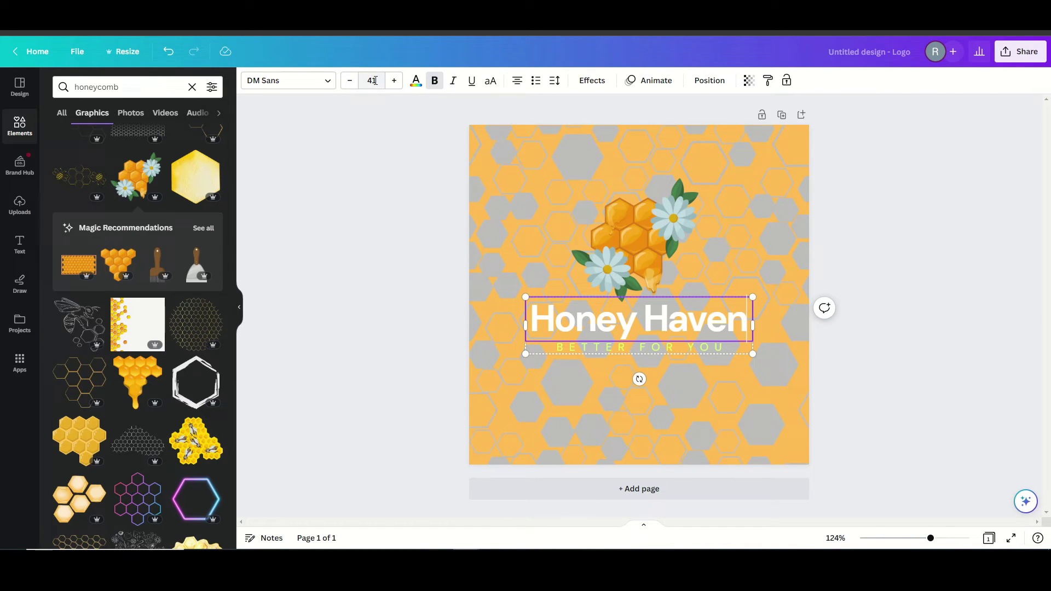
{"action": "left_click", "coordinate": [461, 209]}
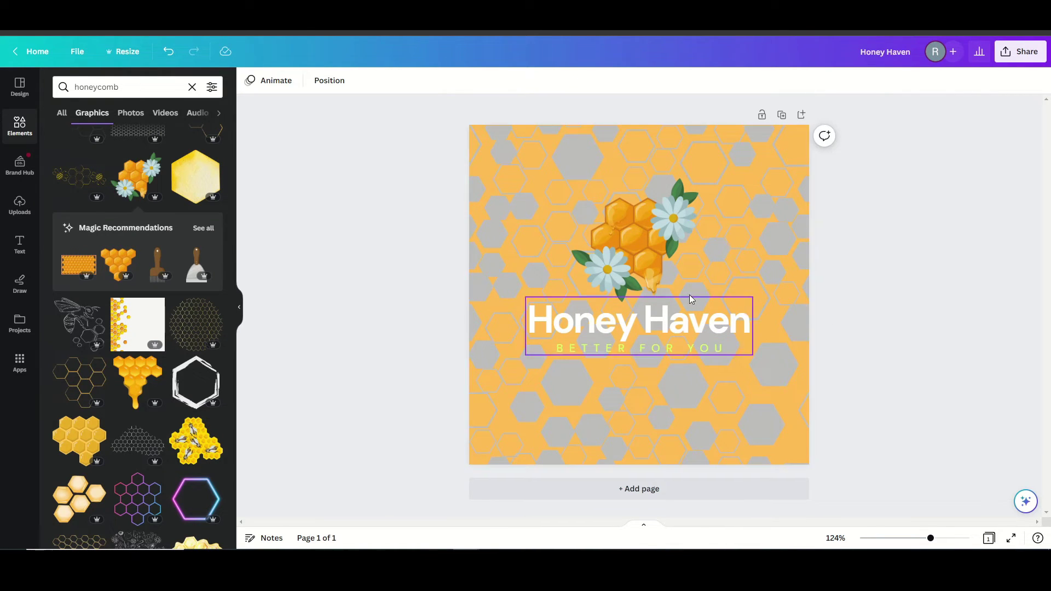
{"action": "left_click", "coordinate": [678, 347]}
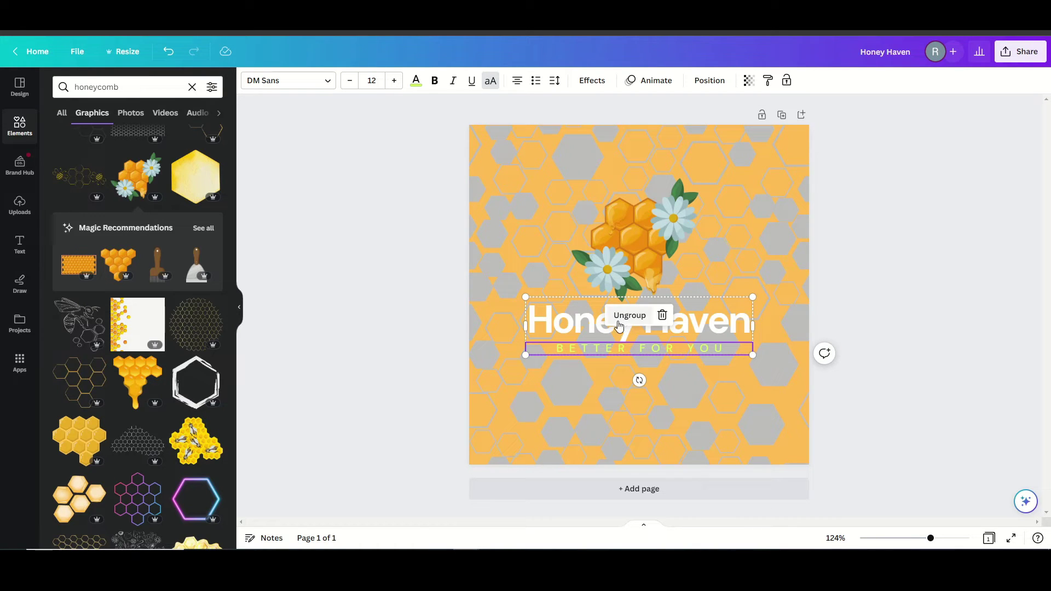
Ask ChatGPT 'Can you provide a few tagline options?'
{"action": "key", "text": "ctrl+Tab"}
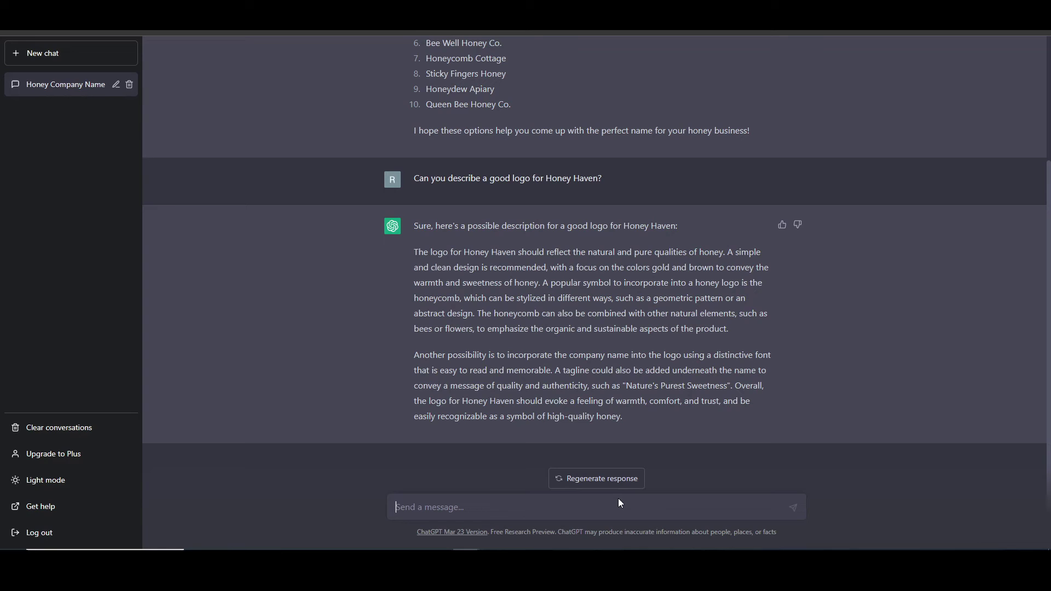
{"action": "type", "text": "Can you provide a few tagline options?"}
{"action": "key", "text": "Return"}
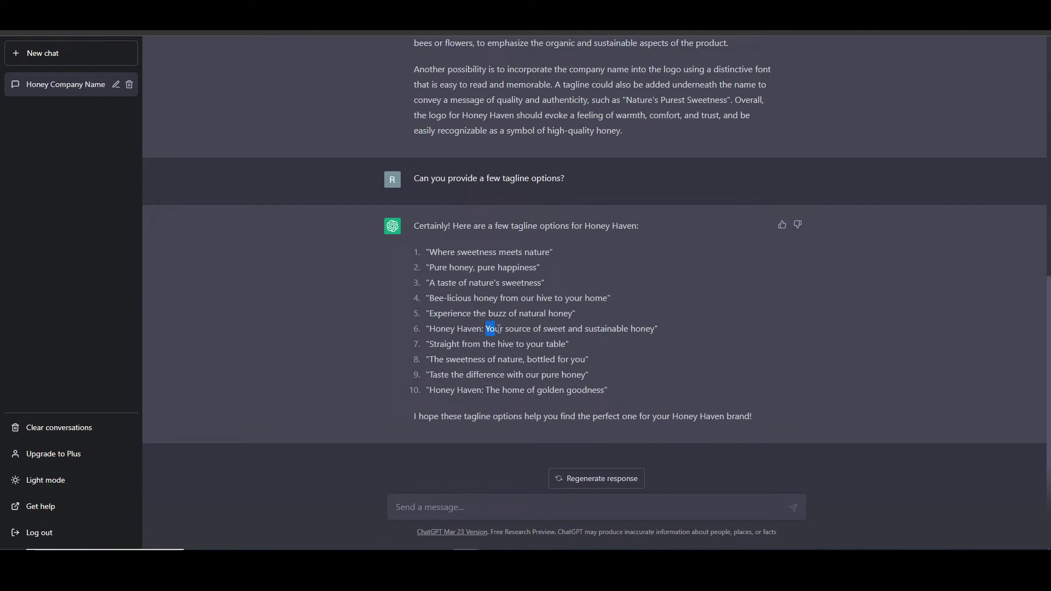
Copy the tagline 'Pure honey, pure happiness' from ChatGPT's list
{"action": "left_click_drag", "start_coordinate": [498, 329], "coordinate": [656, 328]}
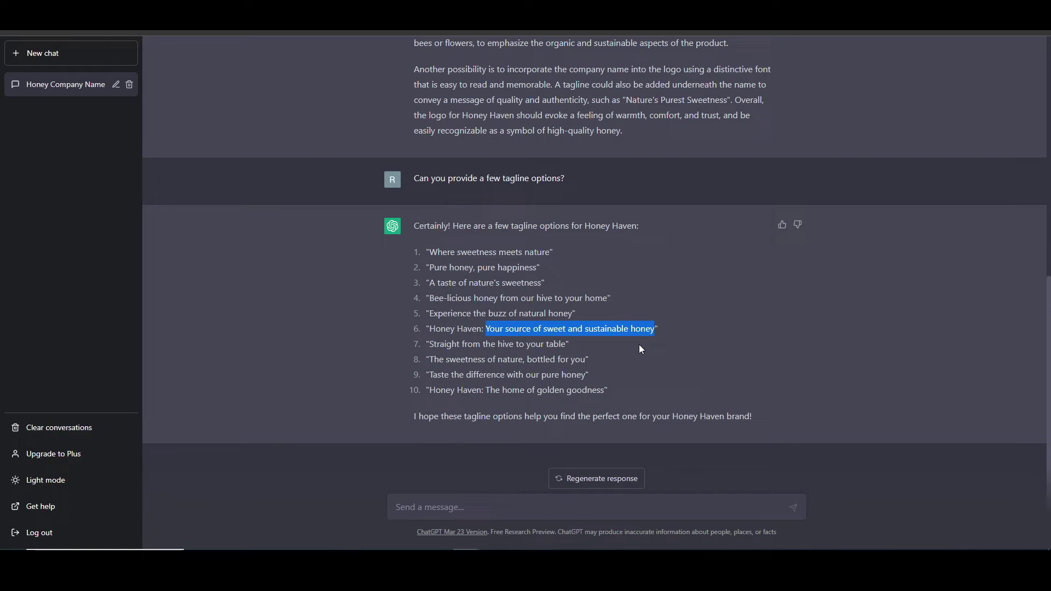
{"action": "left_click", "coordinate": [639, 345]}
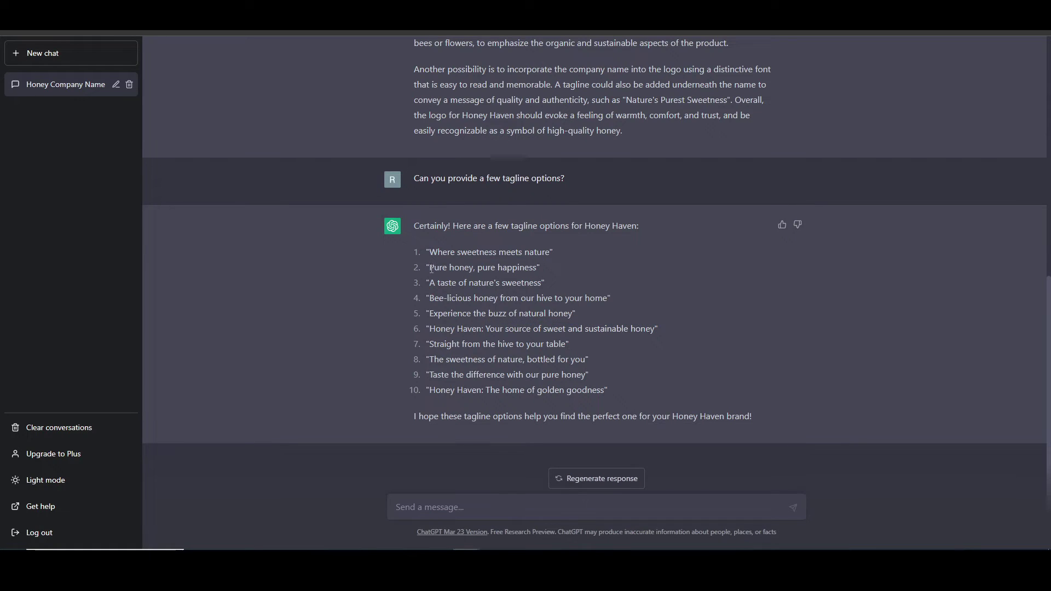
{"action": "left_click_drag", "start_coordinate": [431, 269], "coordinate": [534, 273]}
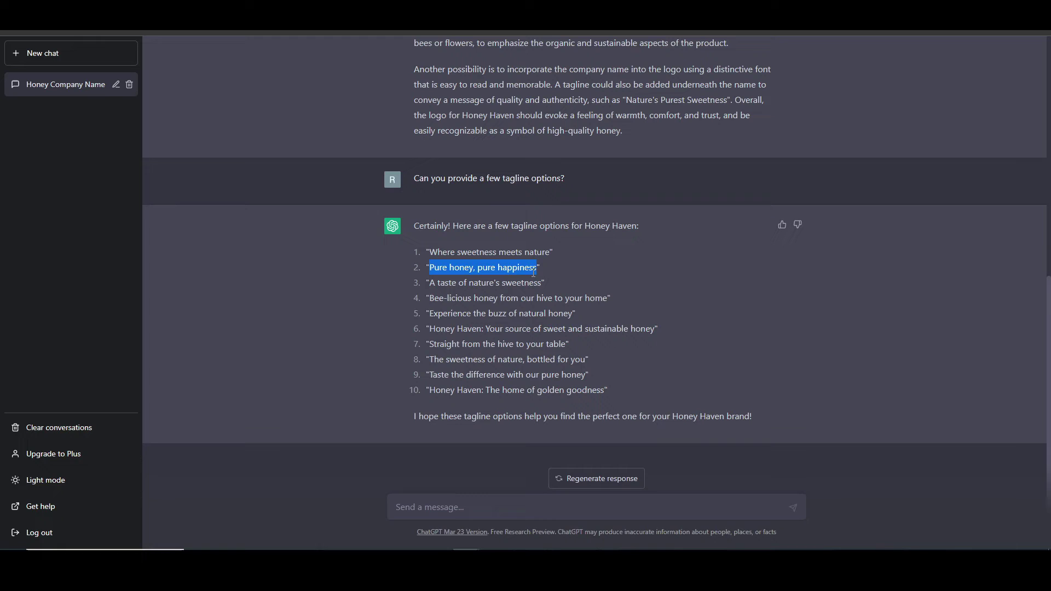
Paste 'Pure honey, pure happiness' over the BETTER FOR YOU tagline in Canva
{"action": "key", "text": "alt+Tab"}
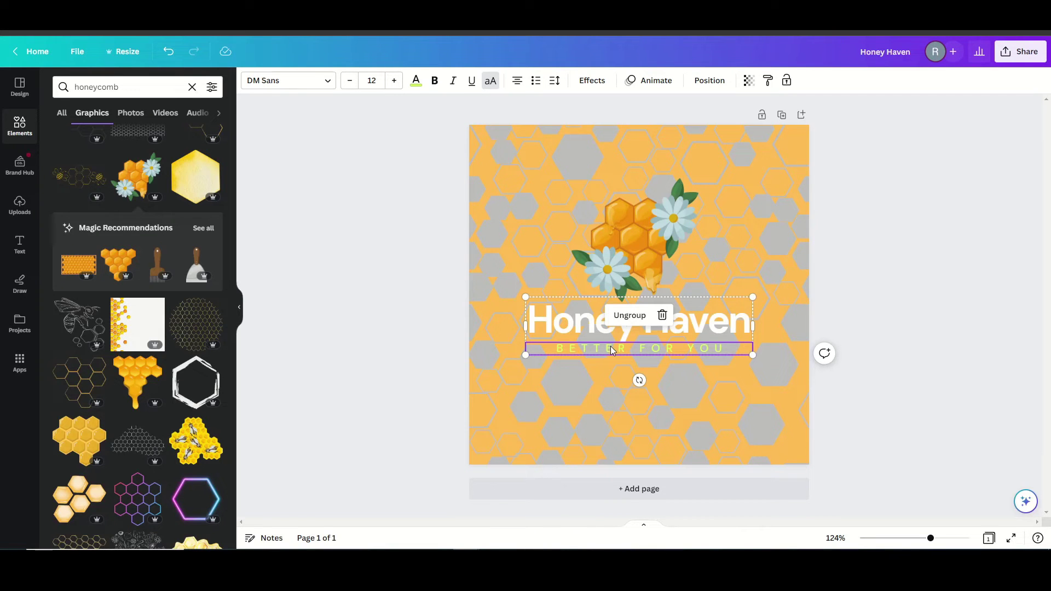
{"action": "double_click", "coordinate": [611, 348]}
{"action": "right_click", "coordinate": [611, 349]}
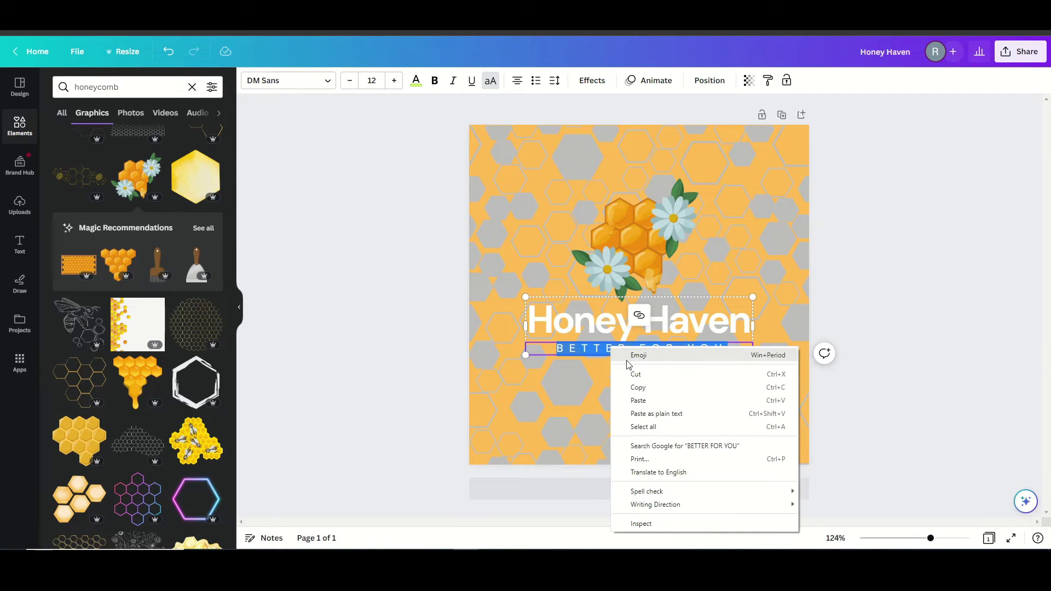
{"action": "left_click", "coordinate": [648, 405]}
Colour the new tagline dark green
{"action": "left_click_drag", "start_coordinate": [708, 361], "coordinate": [530, 346]}
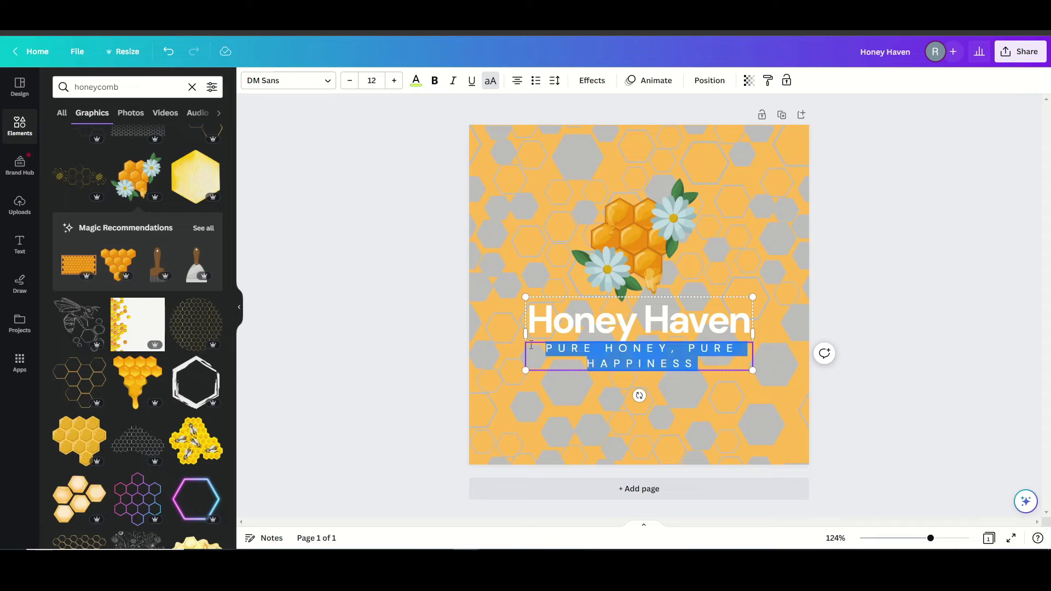
{"action": "left_click", "coordinate": [416, 80]}
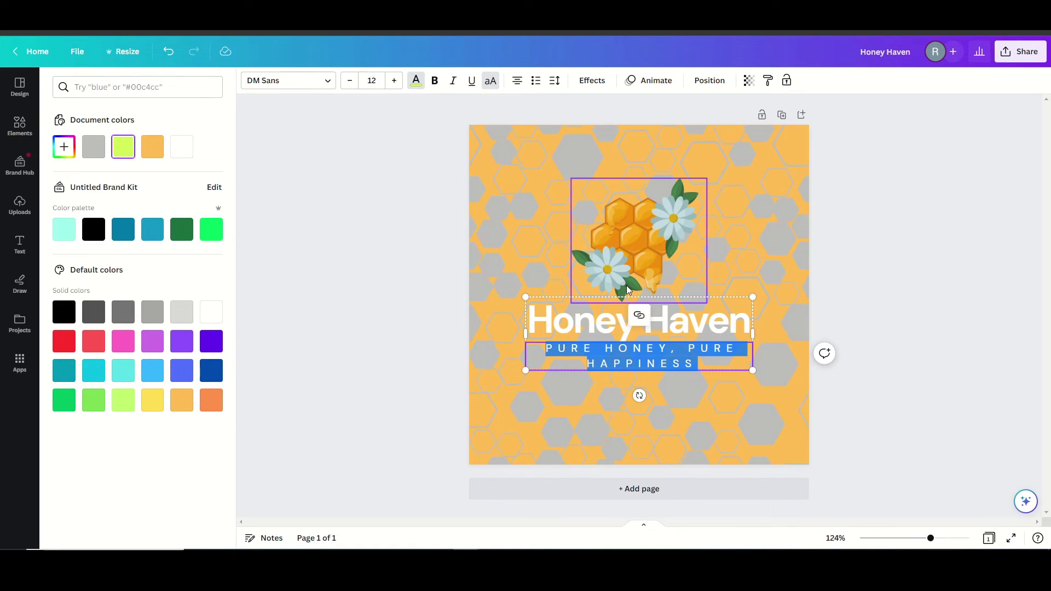
{"action": "left_click", "coordinate": [181, 232]}
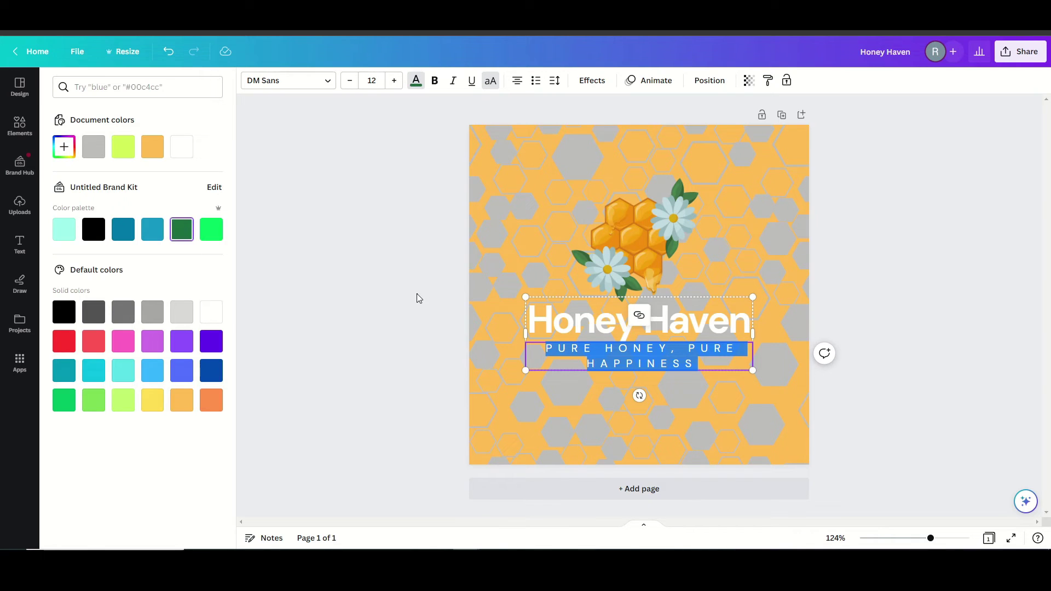
{"action": "key", "text": "Escape"}
{"action": "left_click", "coordinate": [769, 402]}
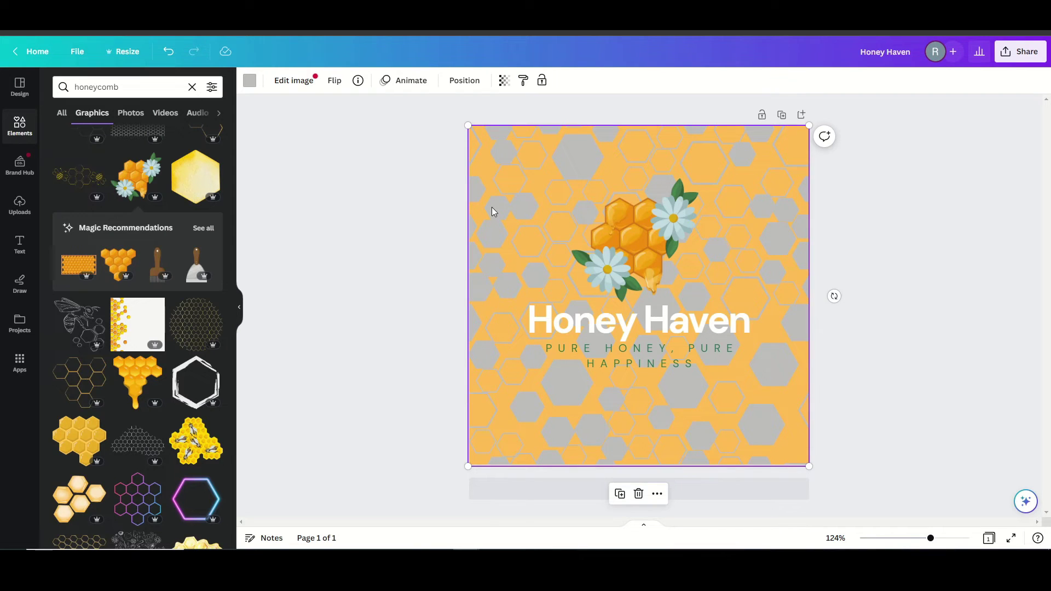
Delete the honeycomb background pattern and make the tagline bold at size 13
{"action": "key", "text": "Delete"}
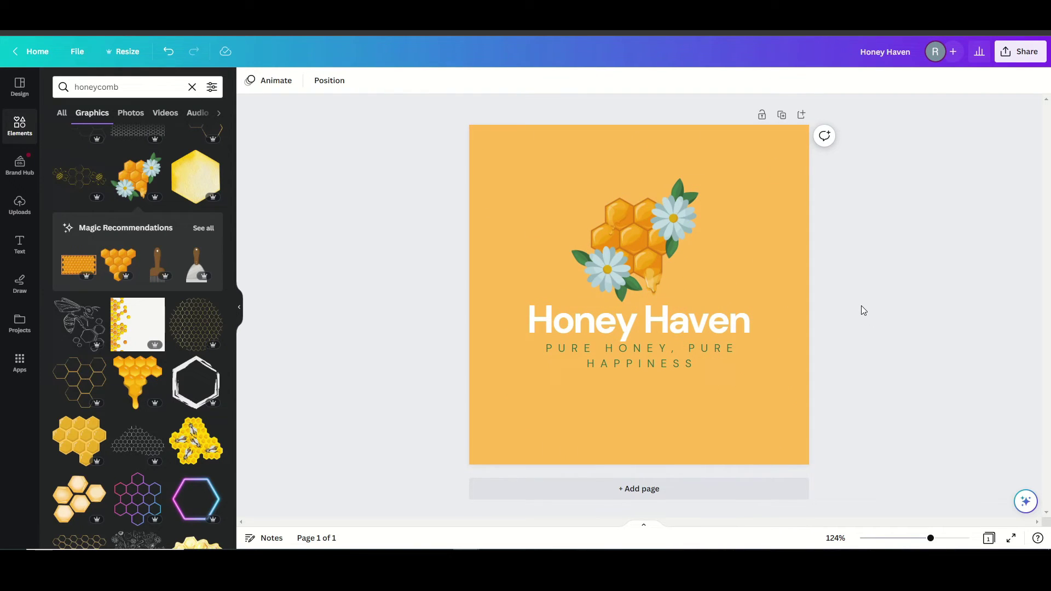
{"action": "left_click", "coordinate": [652, 362]}
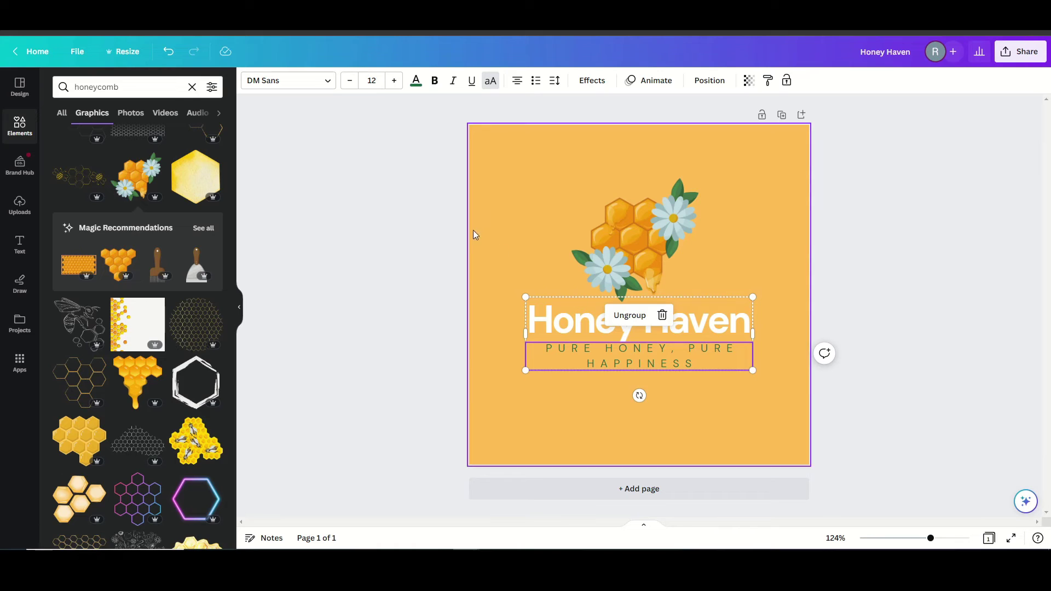
{"action": "left_click", "coordinate": [433, 83]}
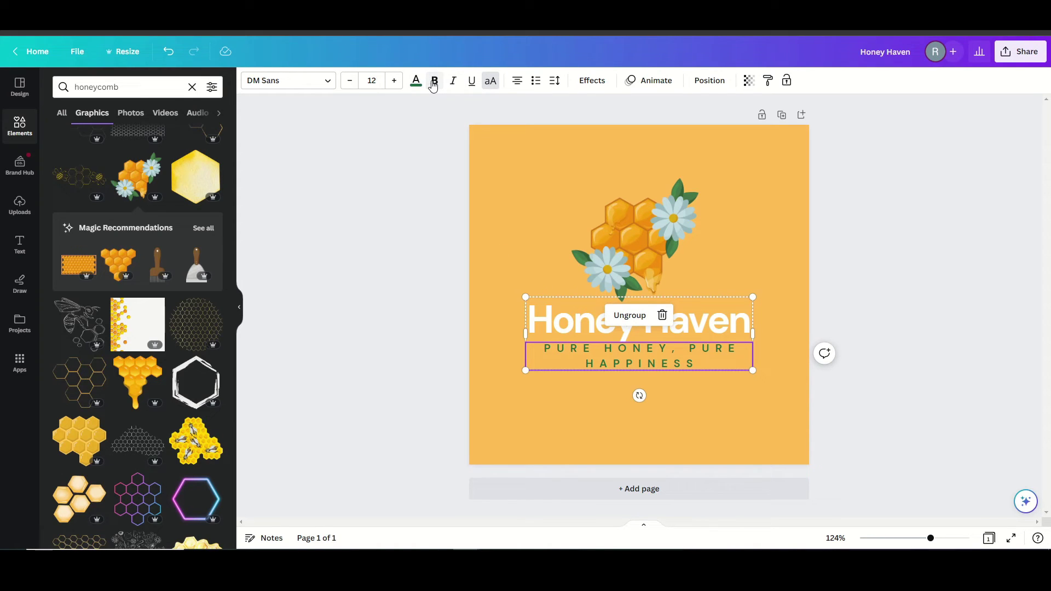
{"action": "left_click", "coordinate": [394, 82]}
{"action": "left_click", "coordinate": [394, 82]}
{"action": "left_click", "coordinate": [394, 82]}
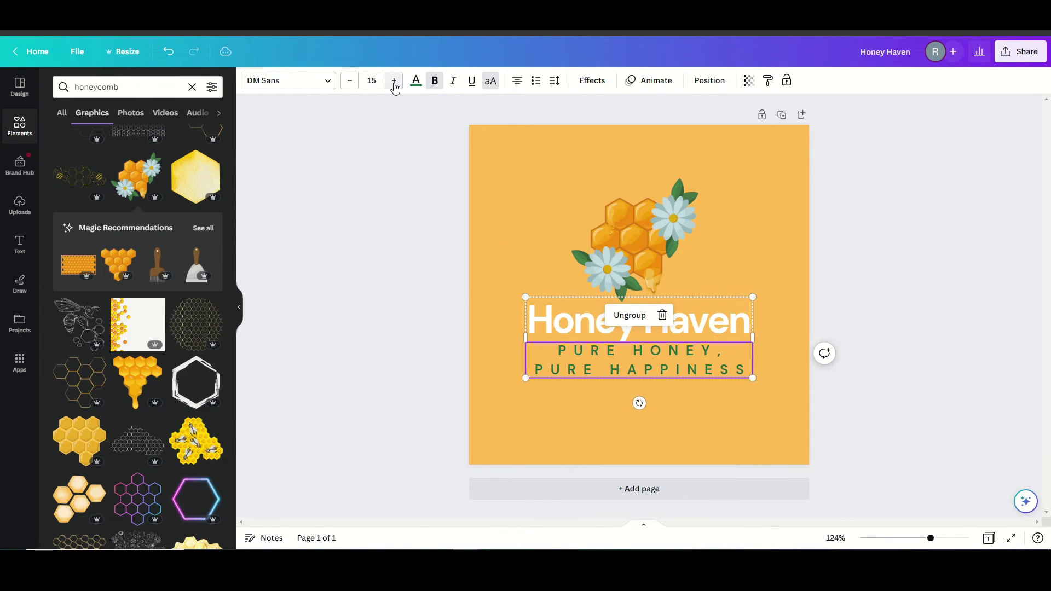
{"action": "left_click", "coordinate": [394, 83]}
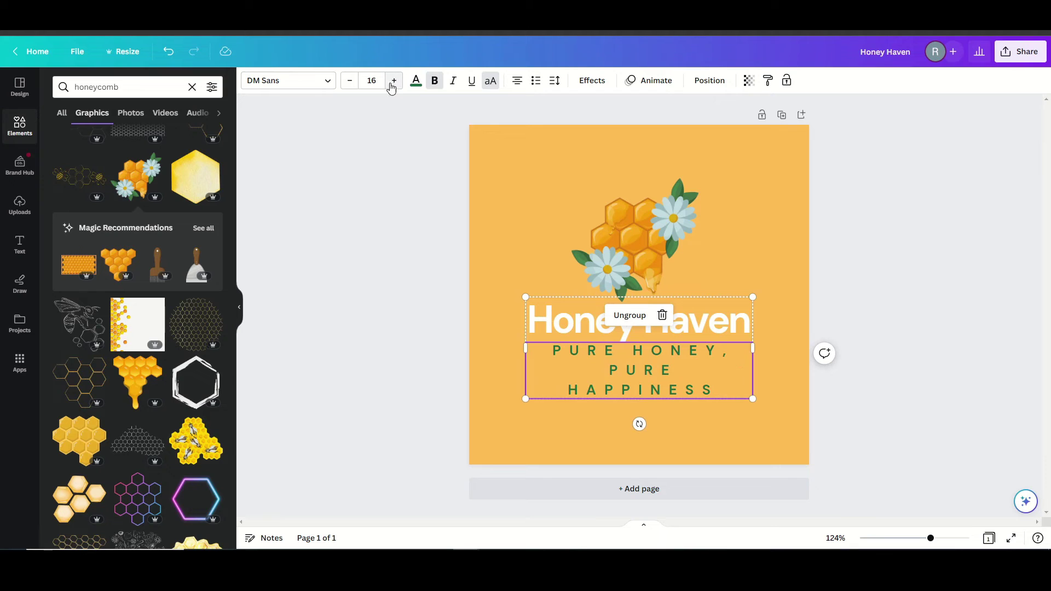
{"action": "left_click", "coordinate": [351, 85]}
{"action": "left_click", "coordinate": [350, 82]}
{"action": "left_click", "coordinate": [350, 82]}
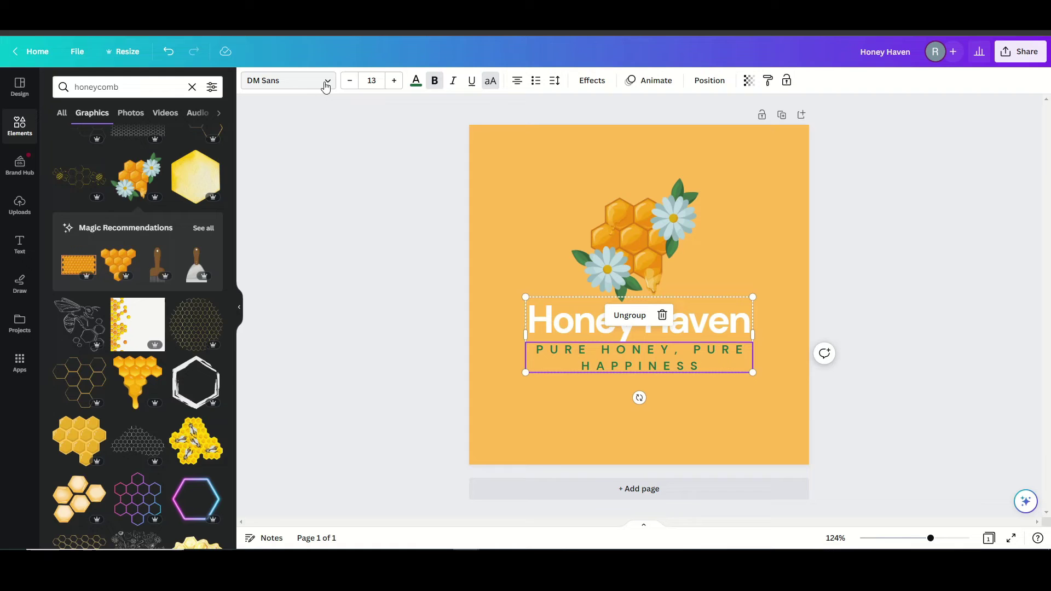
Set the tagline font to Saira Black
{"action": "left_click", "coordinate": [327, 86]}
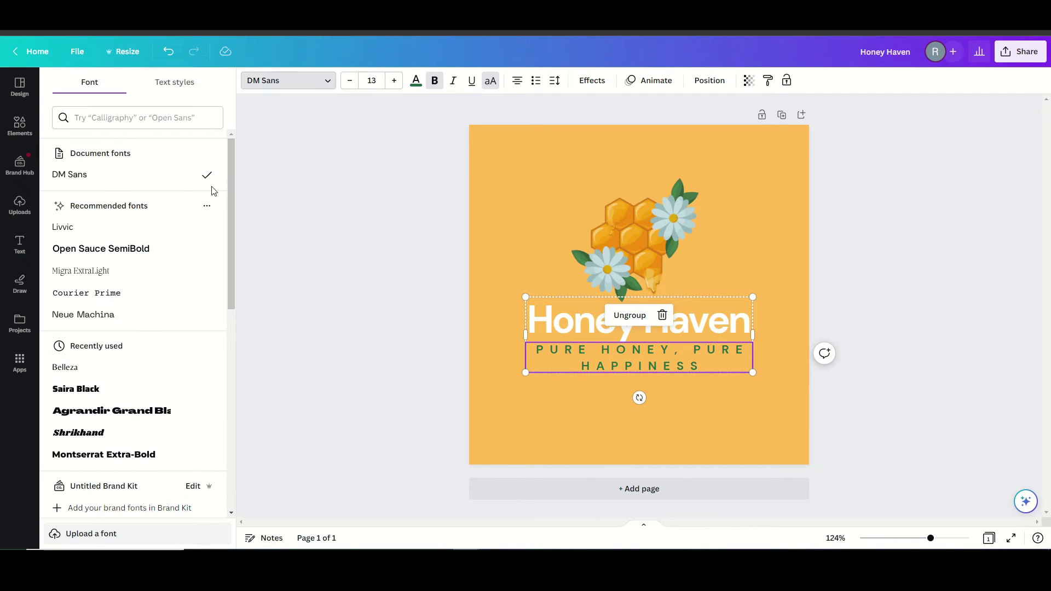
{"action": "left_click", "coordinate": [95, 391]}
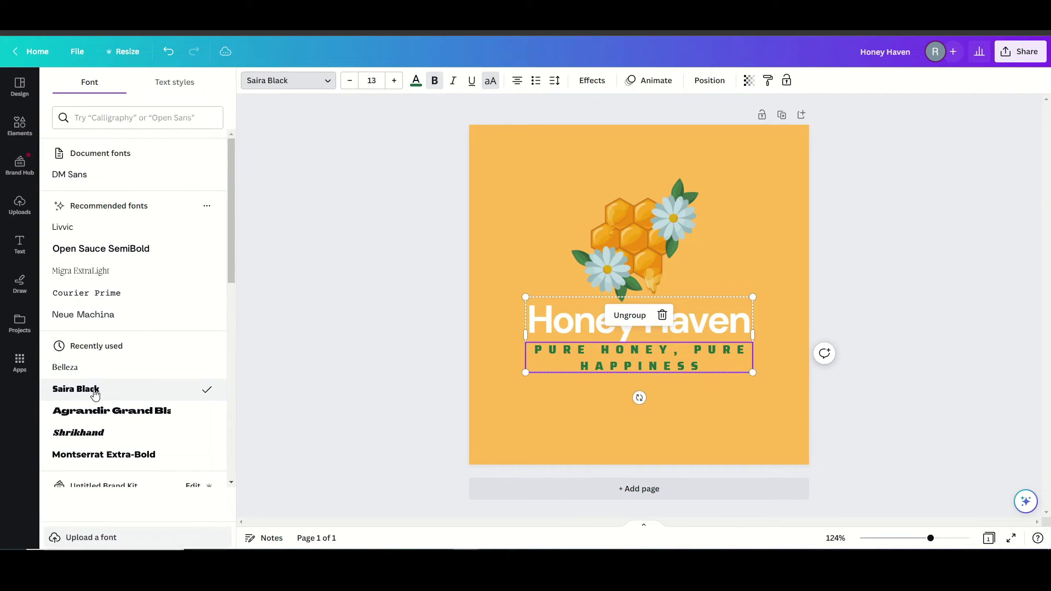
{"action": "key", "text": "Escape"}
{"action": "left_click", "coordinate": [882, 420]}
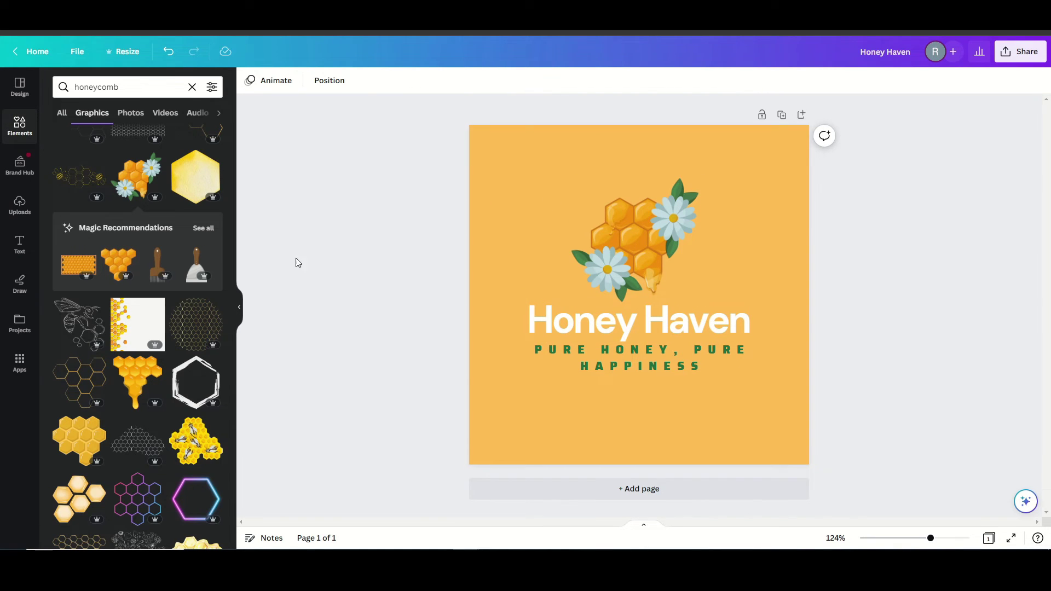
Try a white honeycomb graphic as the page background, then undo it
{"action": "left_click_drag", "start_coordinate": [144, 327], "coordinate": [472, 164]}
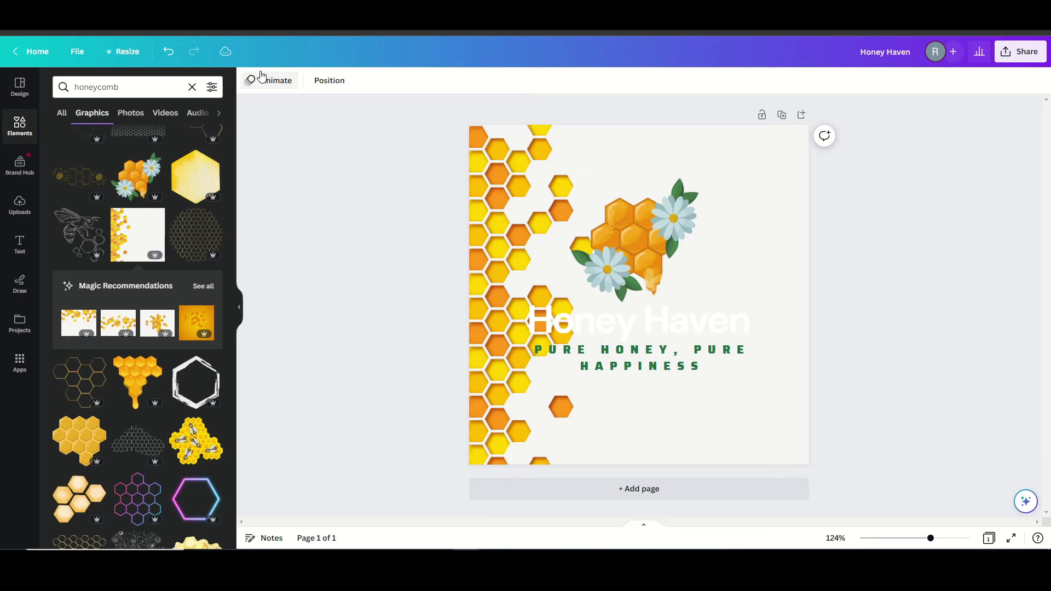
{"action": "left_click", "coordinate": [168, 52]}
{"action": "scroll", "coordinate": [197, 353], "scroll_direction": "down", "scroll_amount": 4}
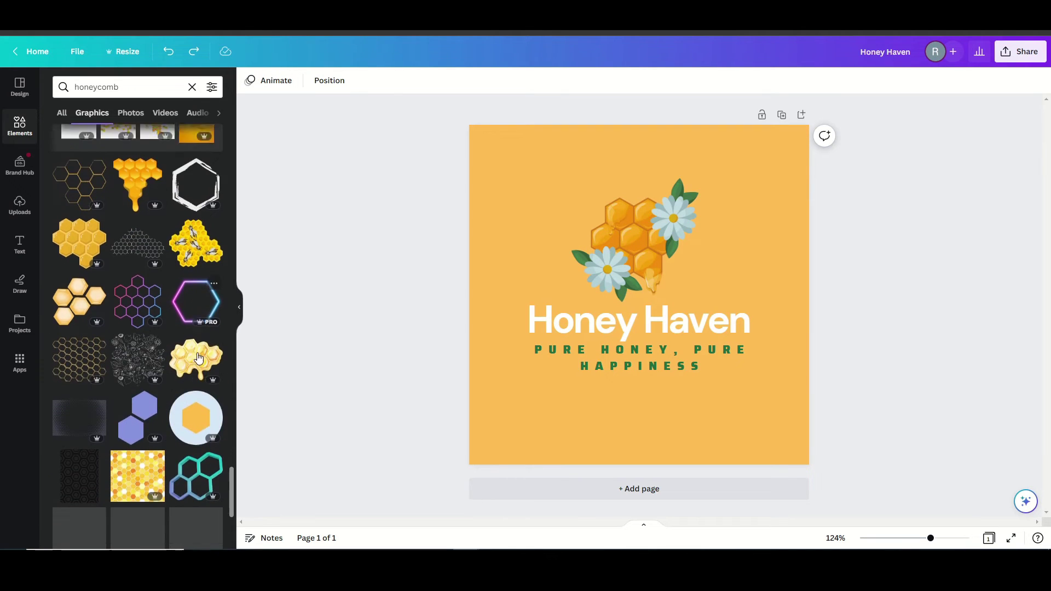
{"action": "scroll", "coordinate": [198, 356], "scroll_direction": "down", "scroll_amount": 2}
Add a line-art graphic, enlarge it over the page and send it to the back, then undo all of it
{"action": "left_click_drag", "start_coordinate": [137, 265], "coordinate": [490, 153]}
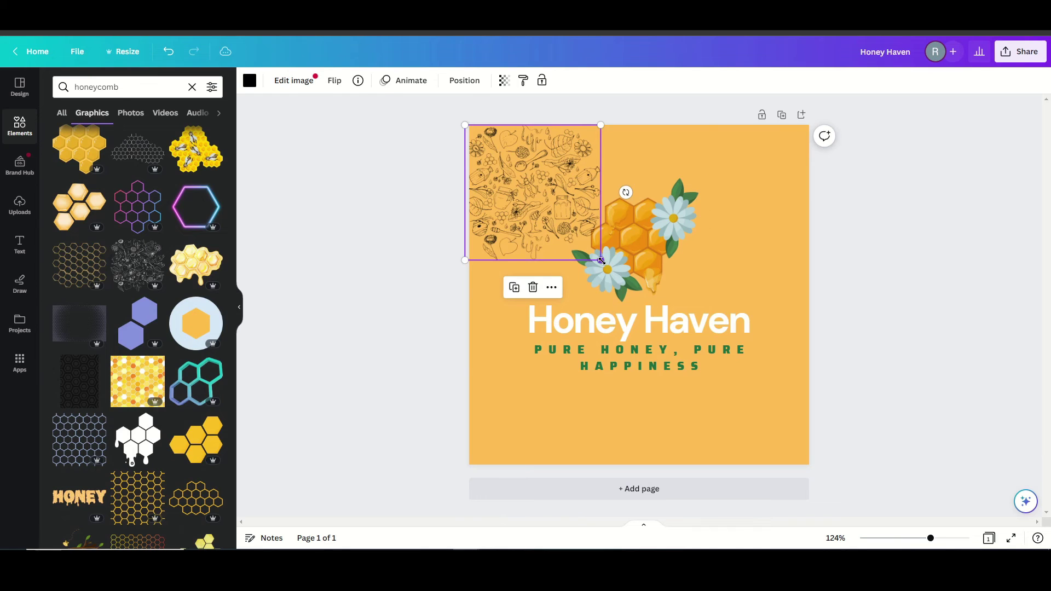
{"action": "left_click_drag", "start_coordinate": [600, 258], "coordinate": [830, 454]}
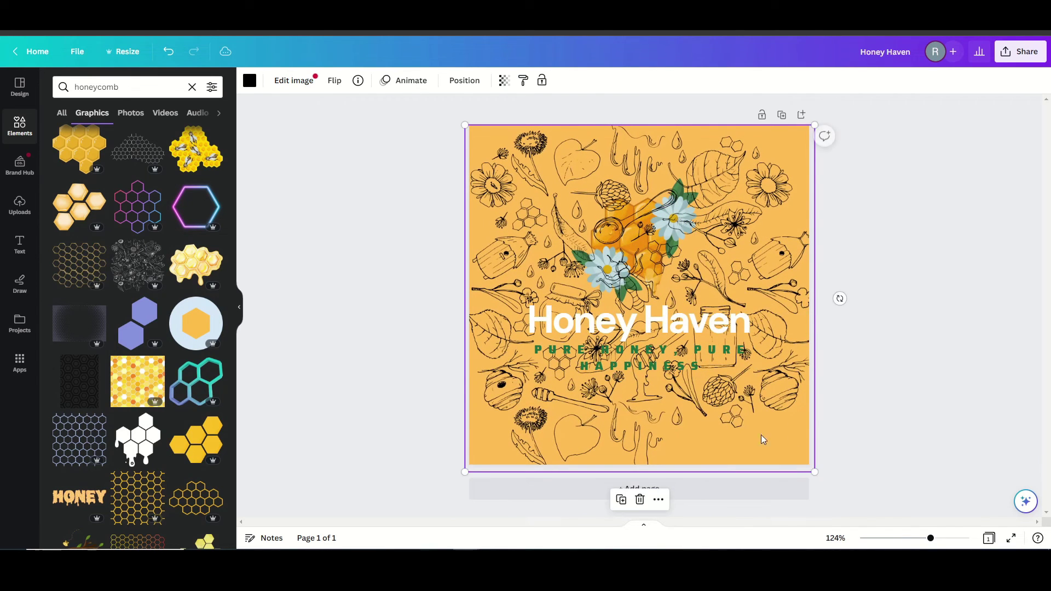
{"action": "right_click", "coordinate": [754, 433]}
{"action": "mouse_move", "coordinate": [896, 420]}
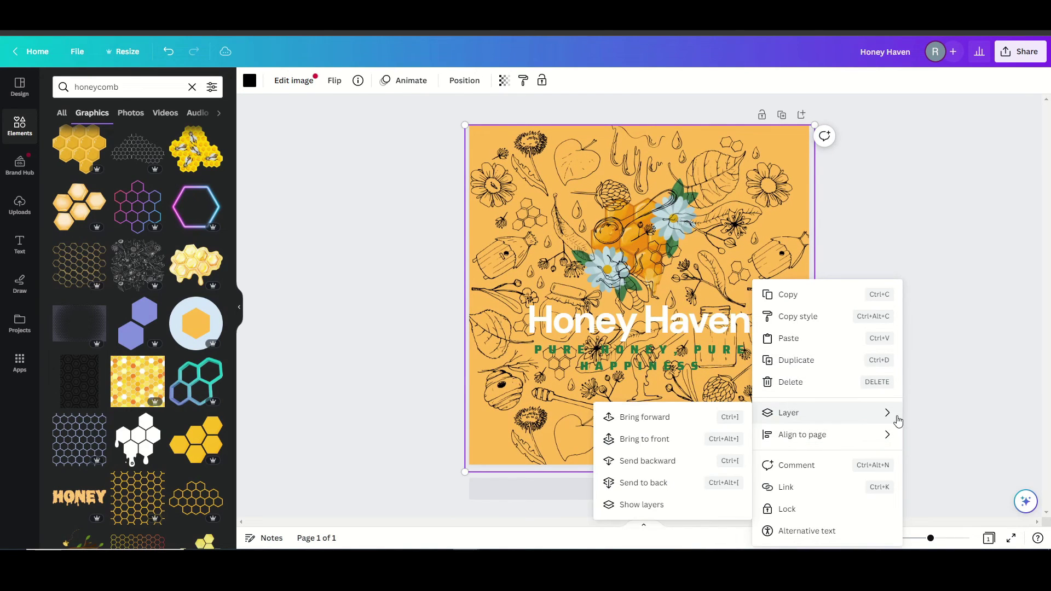
{"action": "left_click", "coordinate": [644, 480]}
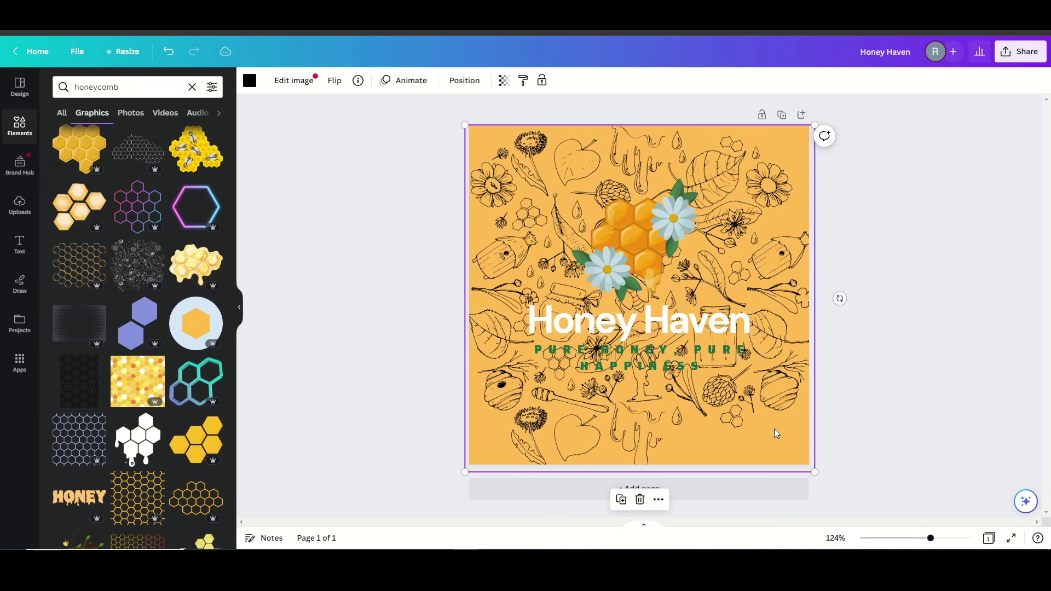
{"action": "left_click", "coordinate": [168, 51]}
{"action": "left_click", "coordinate": [168, 51]}
{"action": "left_click", "coordinate": [168, 51]}
{"action": "scroll", "coordinate": [161, 308], "scroll_direction": "down", "scroll_amount": 10}
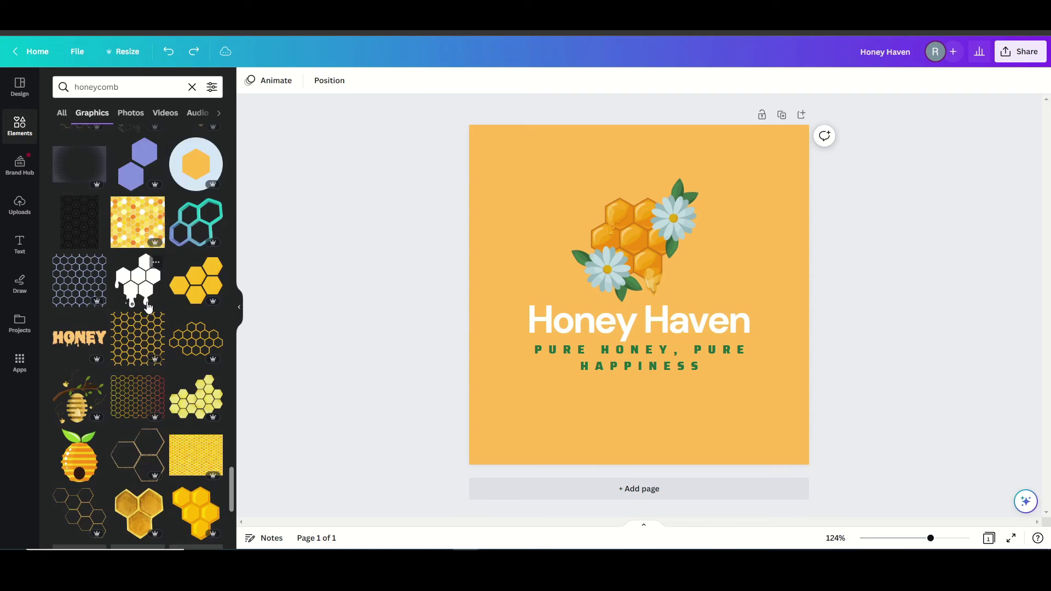
Add the gold hexagon-outline pattern as background and recrop it so larger cells run past the page edges
{"action": "left_click_drag", "start_coordinate": [80, 395], "coordinate": [500, 418]}
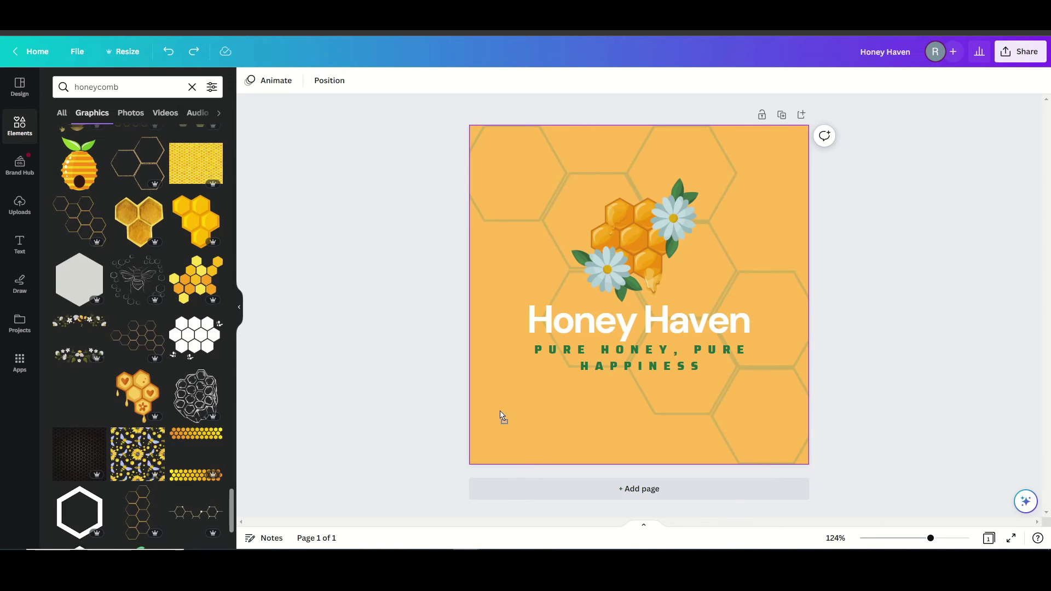
{"action": "left_click", "coordinate": [694, 421]}
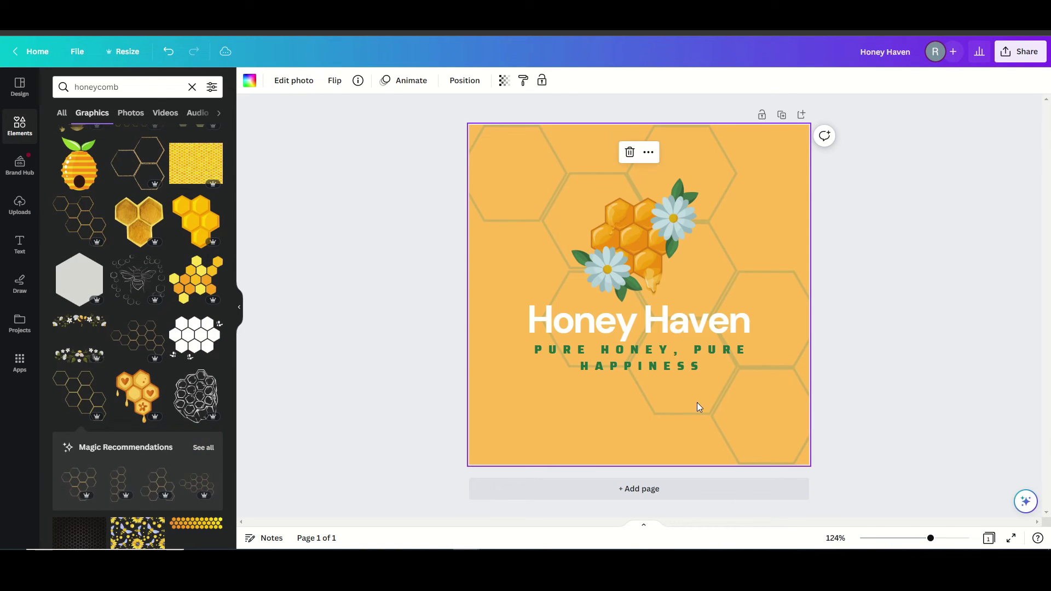
{"action": "double_click", "coordinate": [700, 405]}
{"action": "left_click_drag", "start_coordinate": [690, 399], "coordinate": [637, 427]}
{"action": "left_click_drag", "start_coordinate": [821, 464], "coordinate": [856, 457]}
{"action": "left_click_drag", "start_coordinate": [742, 415], "coordinate": [687, 451]}
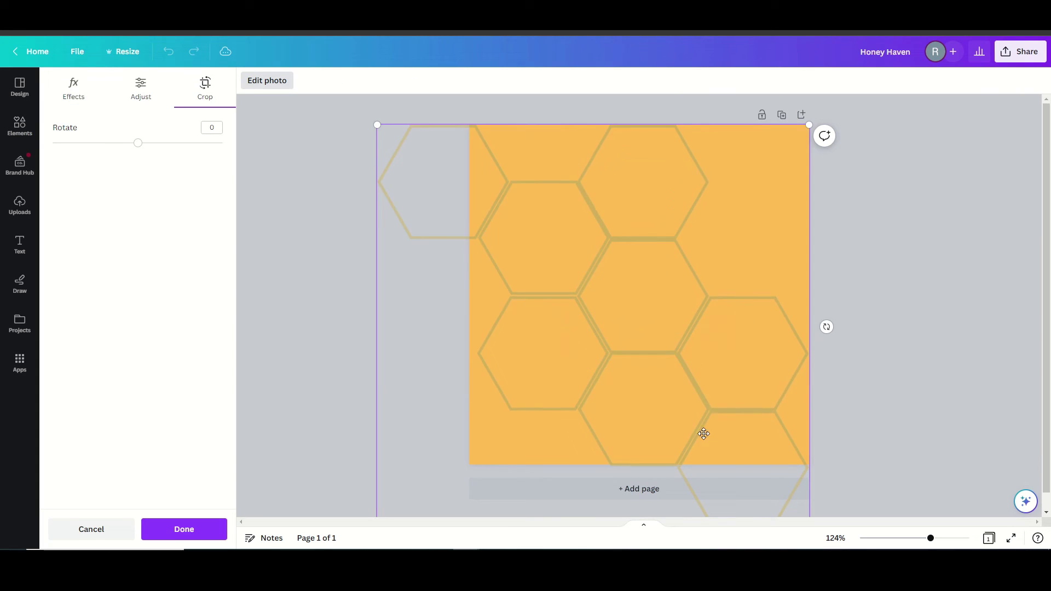
{"action": "left_click_drag", "start_coordinate": [701, 429], "coordinate": [629, 493]}
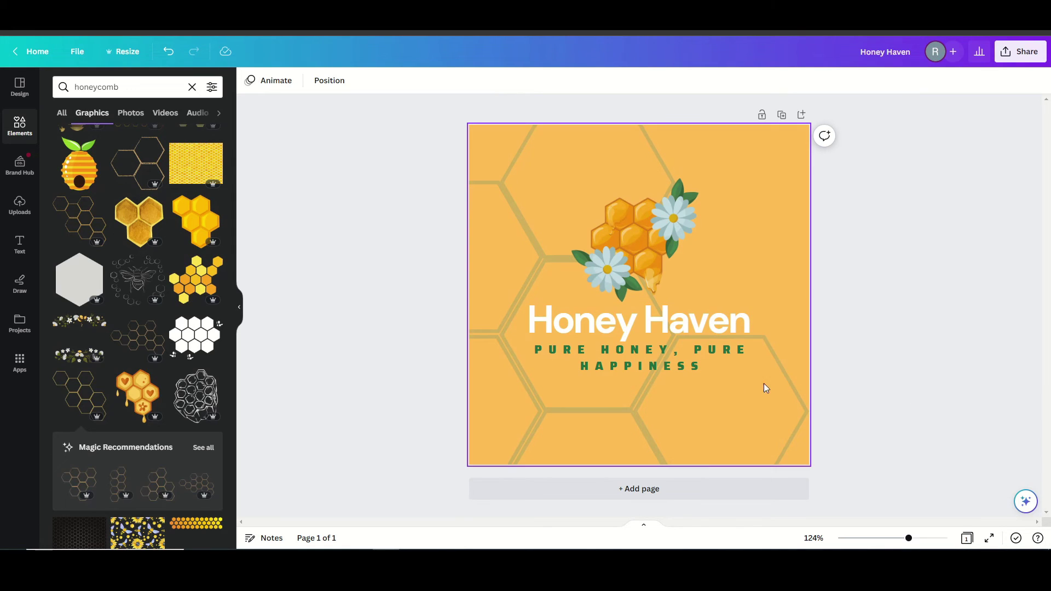
Break the tagline into two lines: 'PURE HONEY,' and 'PURE HAPPINESS'
{"action": "left_click", "coordinate": [701, 366]}
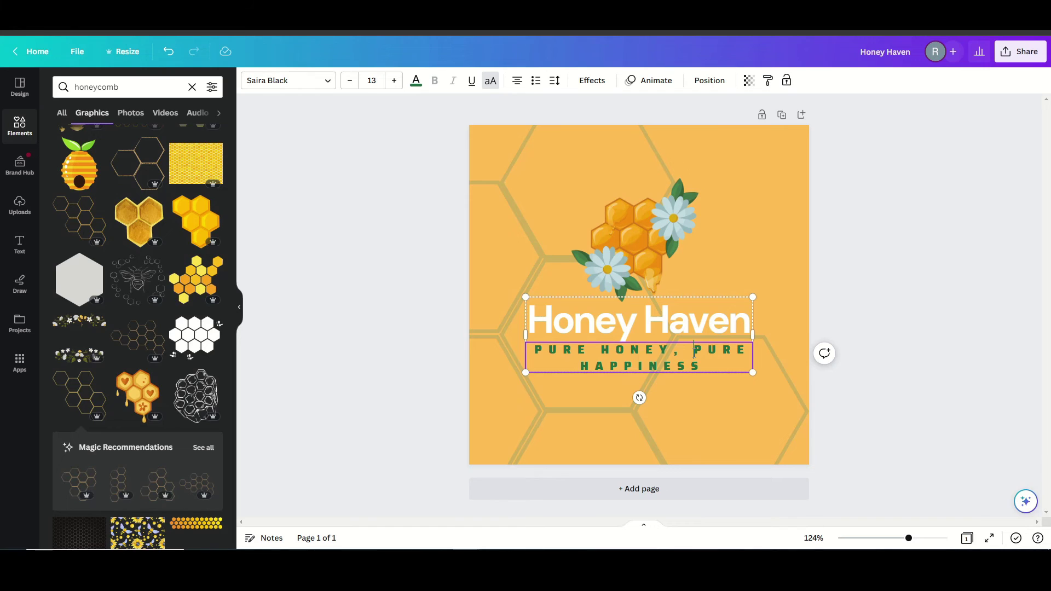
{"action": "left_click", "coordinate": [694, 350]}
{"action": "key", "text": "Return"}
Raise the whole tagline's font size to about 16, then ease it back one step
{"action": "left_click_drag", "start_coordinate": [738, 366], "coordinate": [565, 350]}
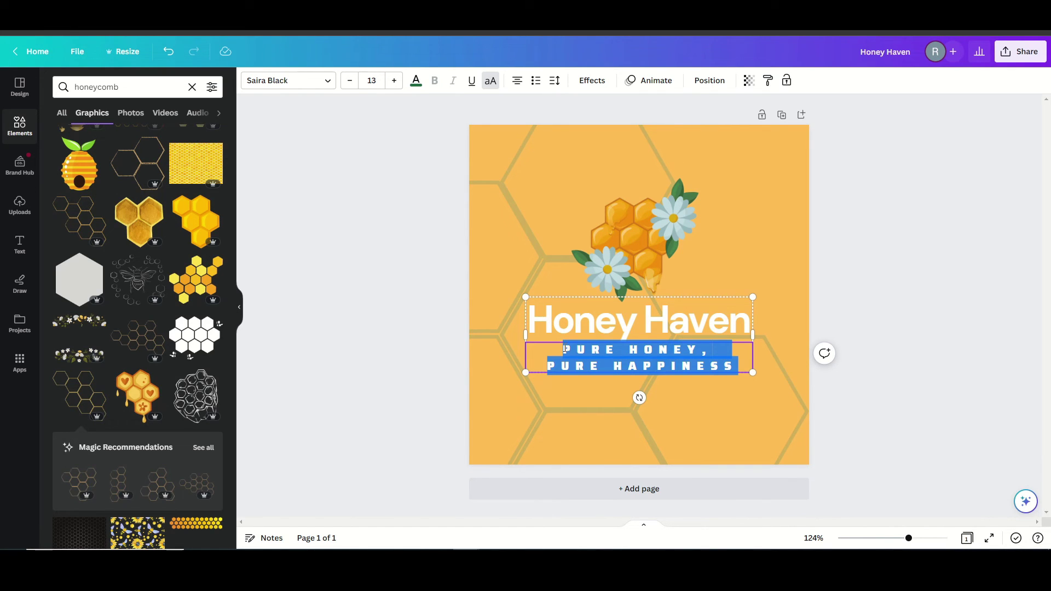
{"action": "left_click", "coordinate": [393, 81]}
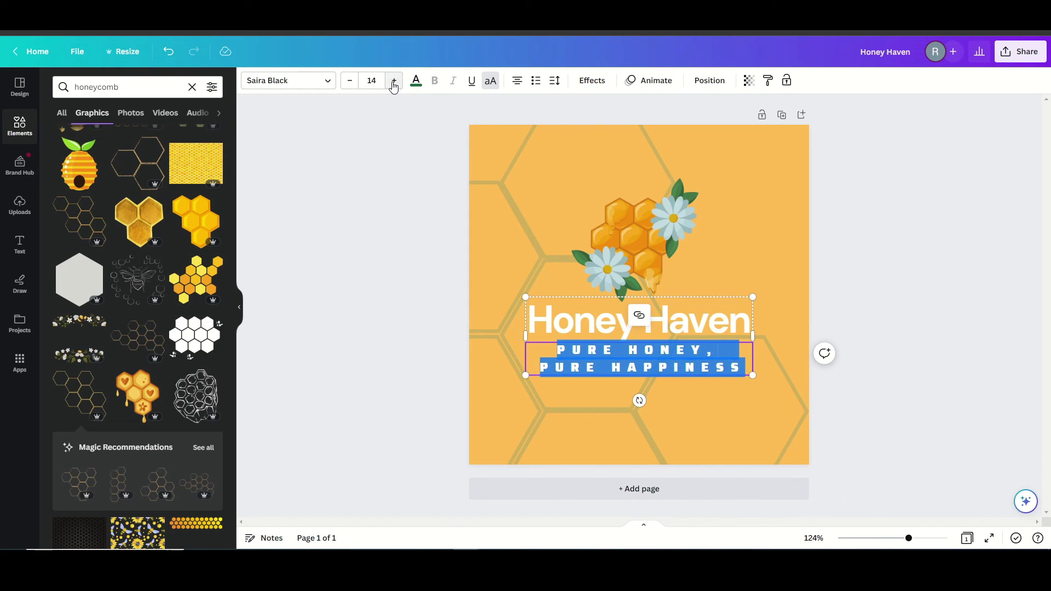
{"action": "left_click", "coordinate": [393, 81]}
{"action": "left_click", "coordinate": [393, 81]}
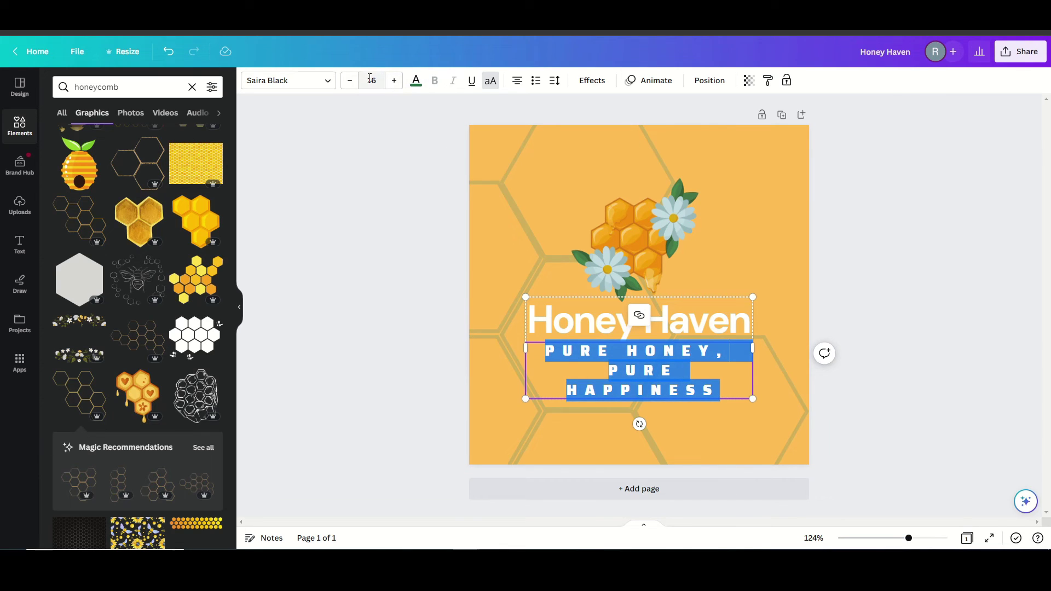
{"action": "left_click", "coordinate": [349, 81]}
{"action": "left_click", "coordinate": [853, 239]}
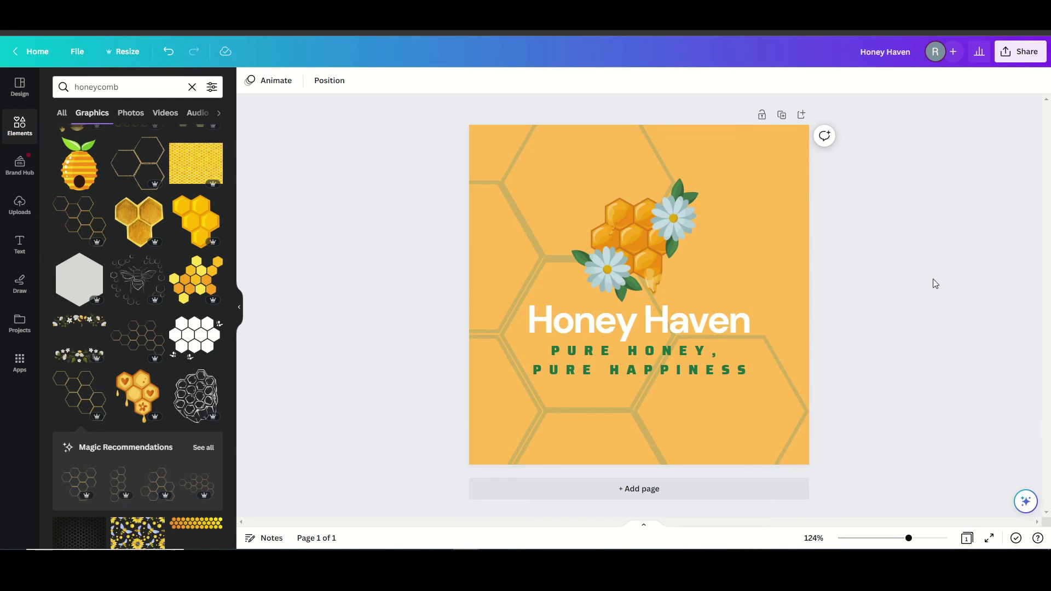
Delete the honeycomb-outline background image, leaving the plain peach page
{"action": "left_click", "coordinate": [639, 432]}
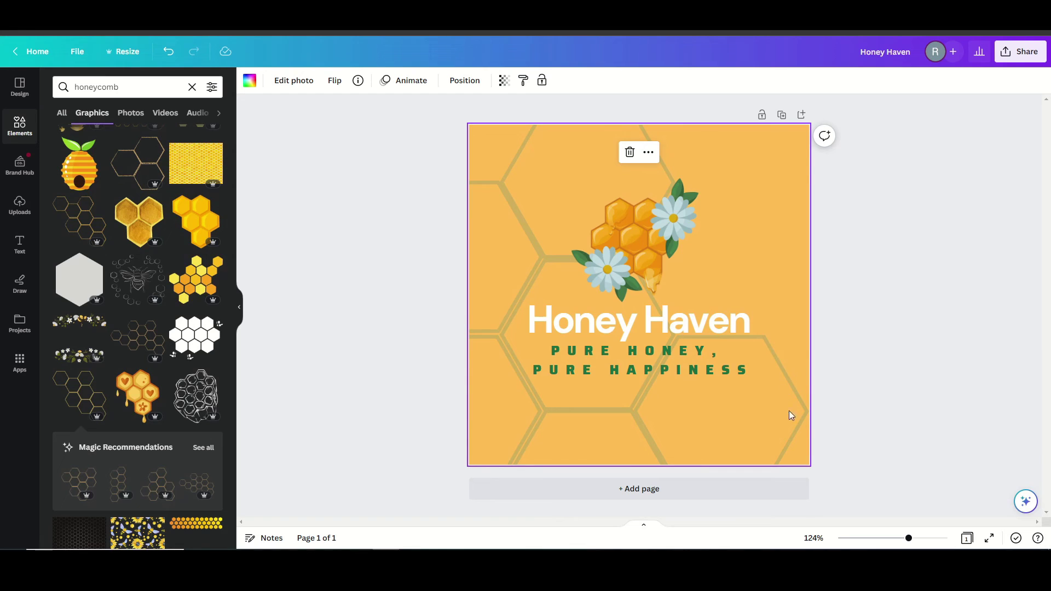
{"action": "double_click", "coordinate": [794, 427]}
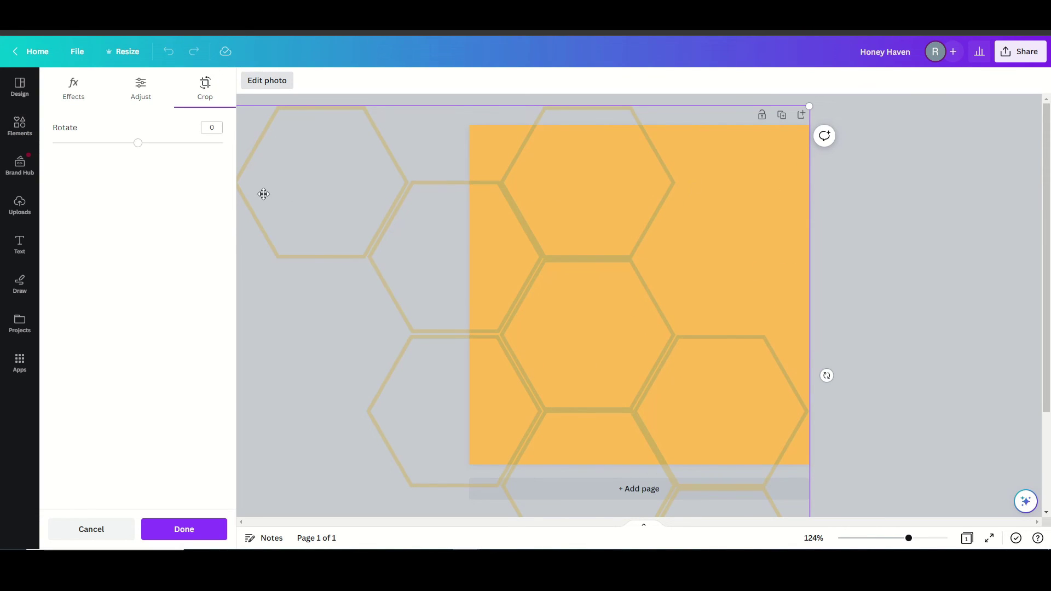
{"action": "key", "text": "Delete"}
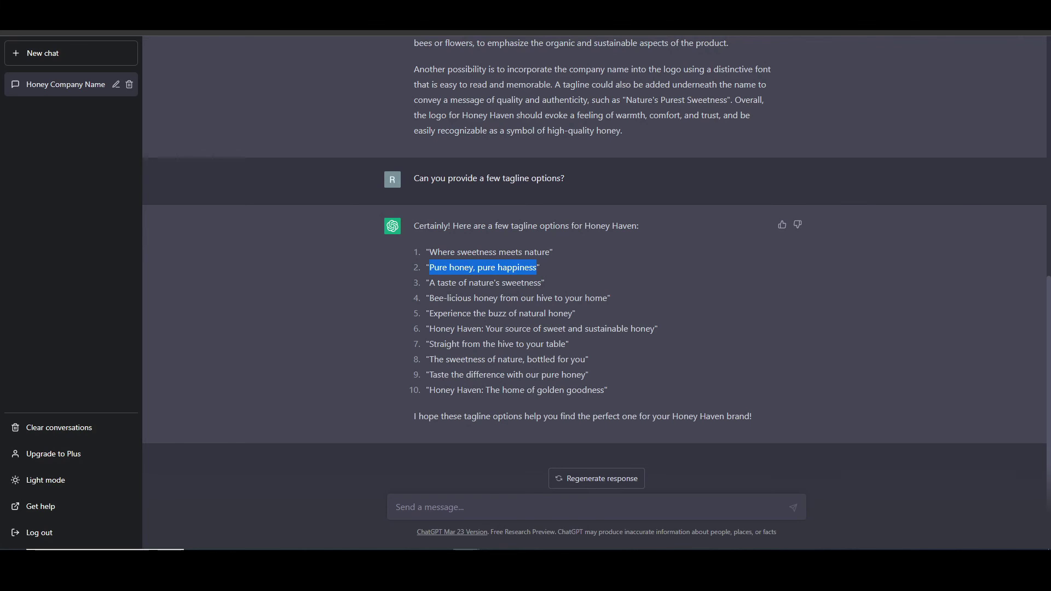
Clear the tagline selection in ChatGPT and scroll up to the earlier logo design advice
{"action": "left_click", "coordinate": [653, 261]}
{"action": "scroll", "coordinate": [653, 262], "scroll_direction": "up", "scroll_amount": 4}
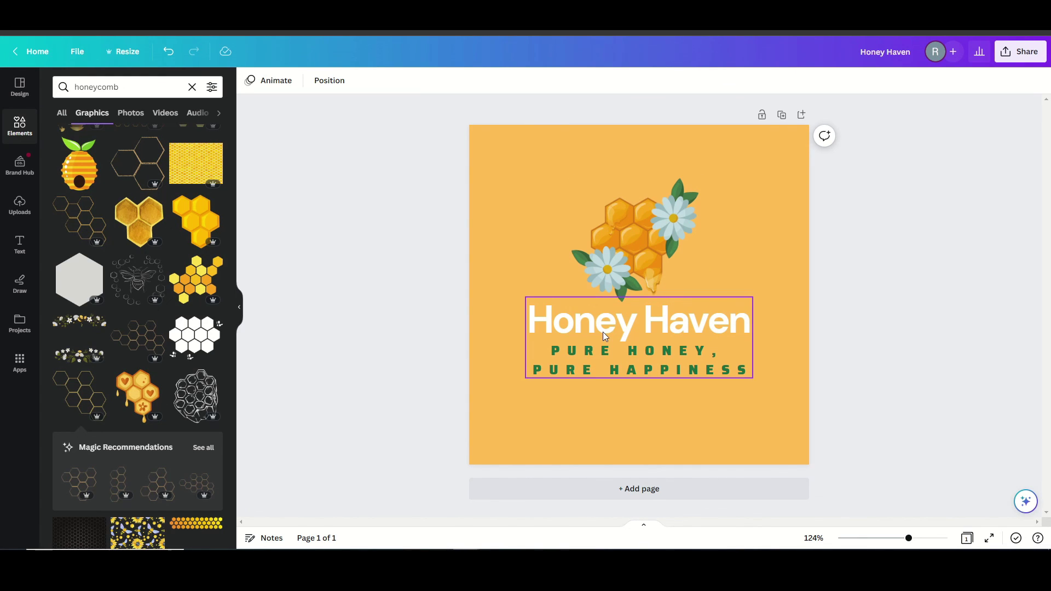
Download the Honey Haven logo as a 500 × 500 px PNG without a transparent background
{"action": "left_click", "coordinate": [359, 31]}
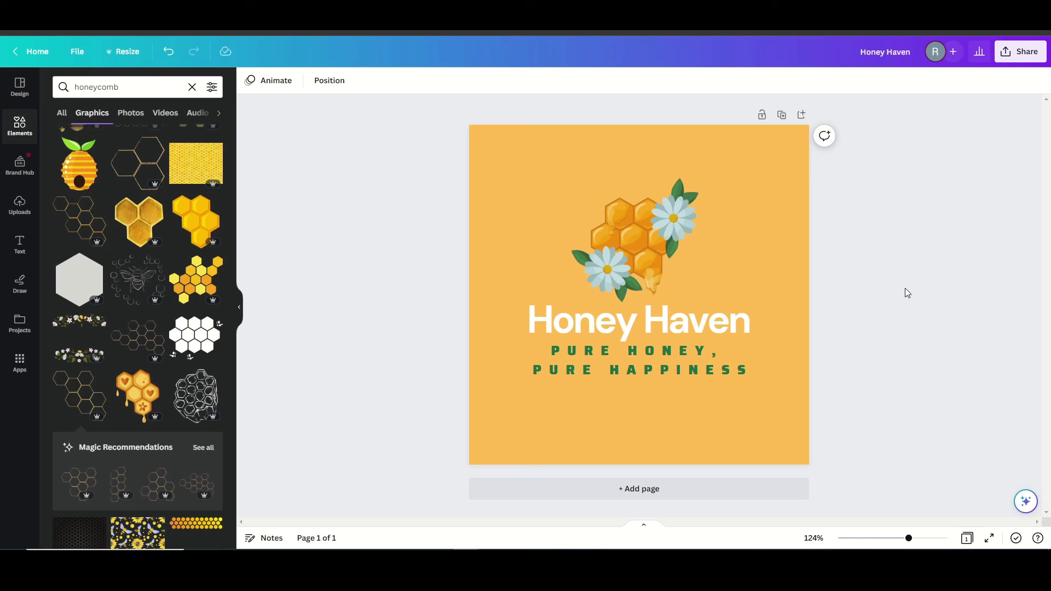
{"action": "left_click", "coordinate": [1021, 54]}
{"action": "left_click", "coordinate": [877, 338]}
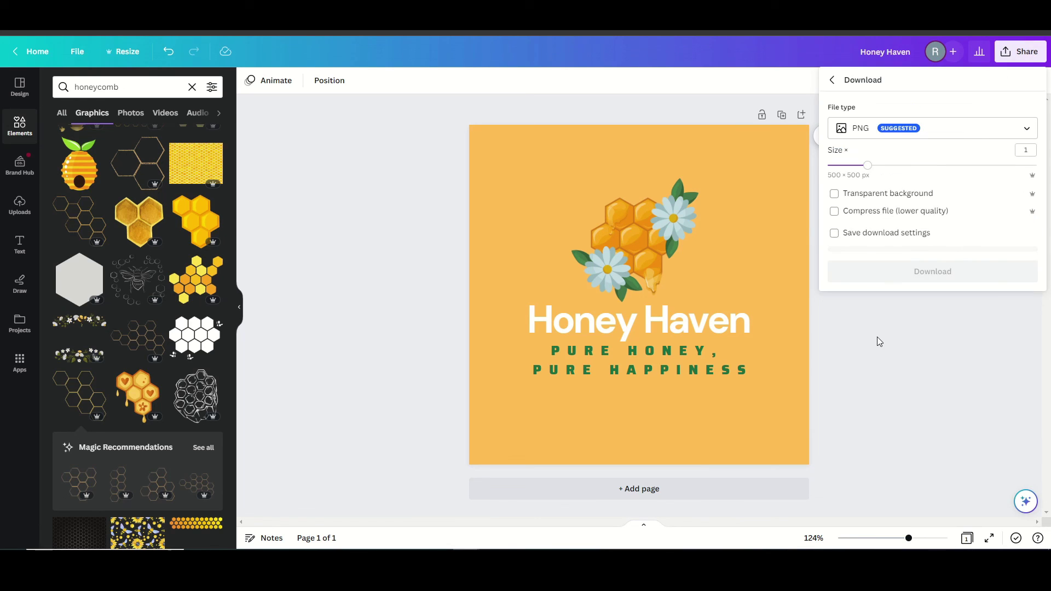
{"action": "left_click", "coordinate": [938, 130]}
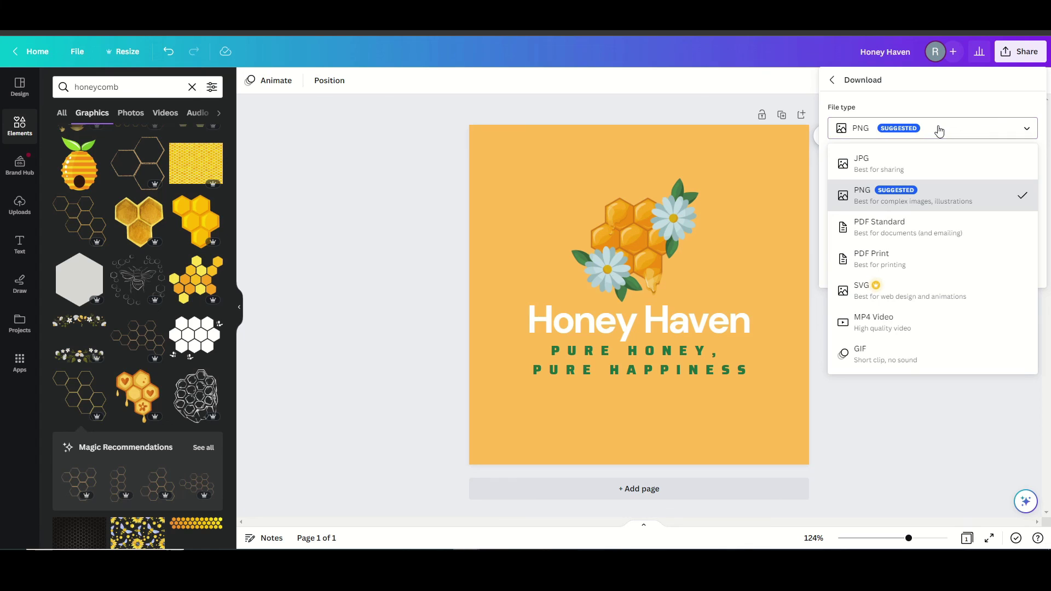
{"action": "left_click", "coordinate": [955, 103]}
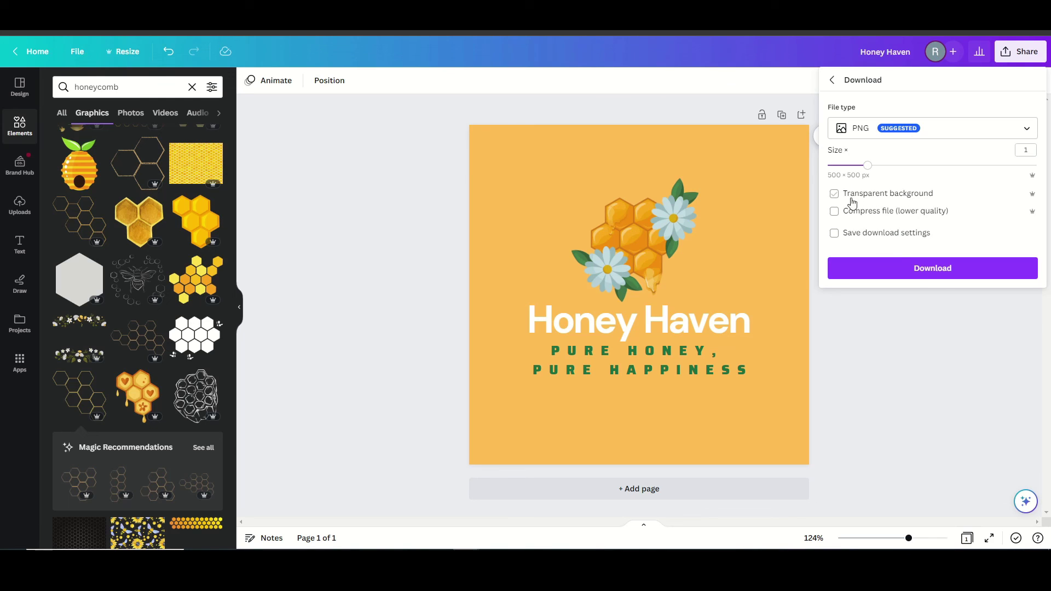
{"action": "left_click", "coordinate": [921, 278]}
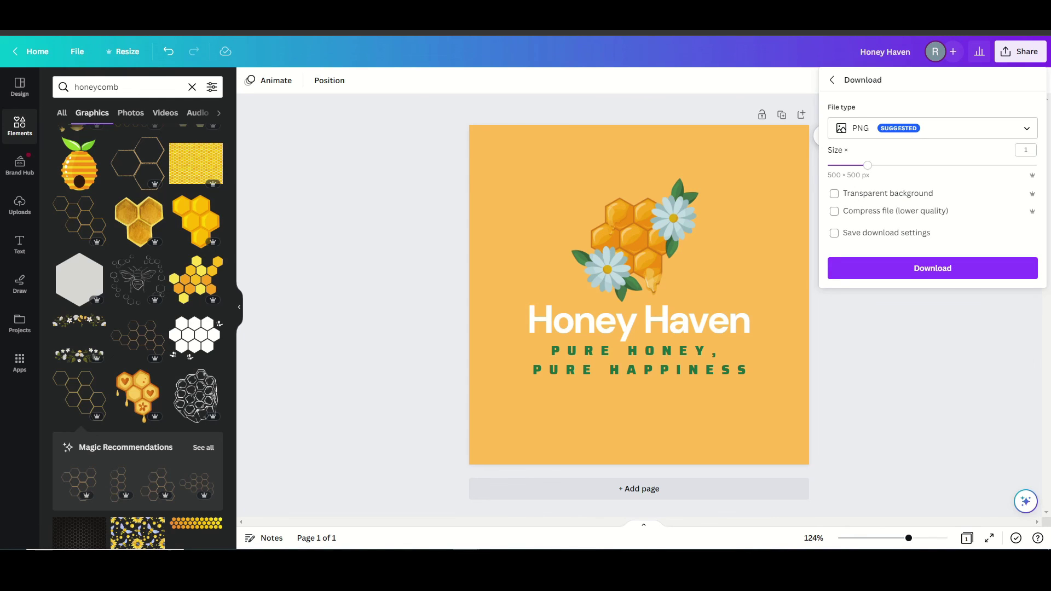